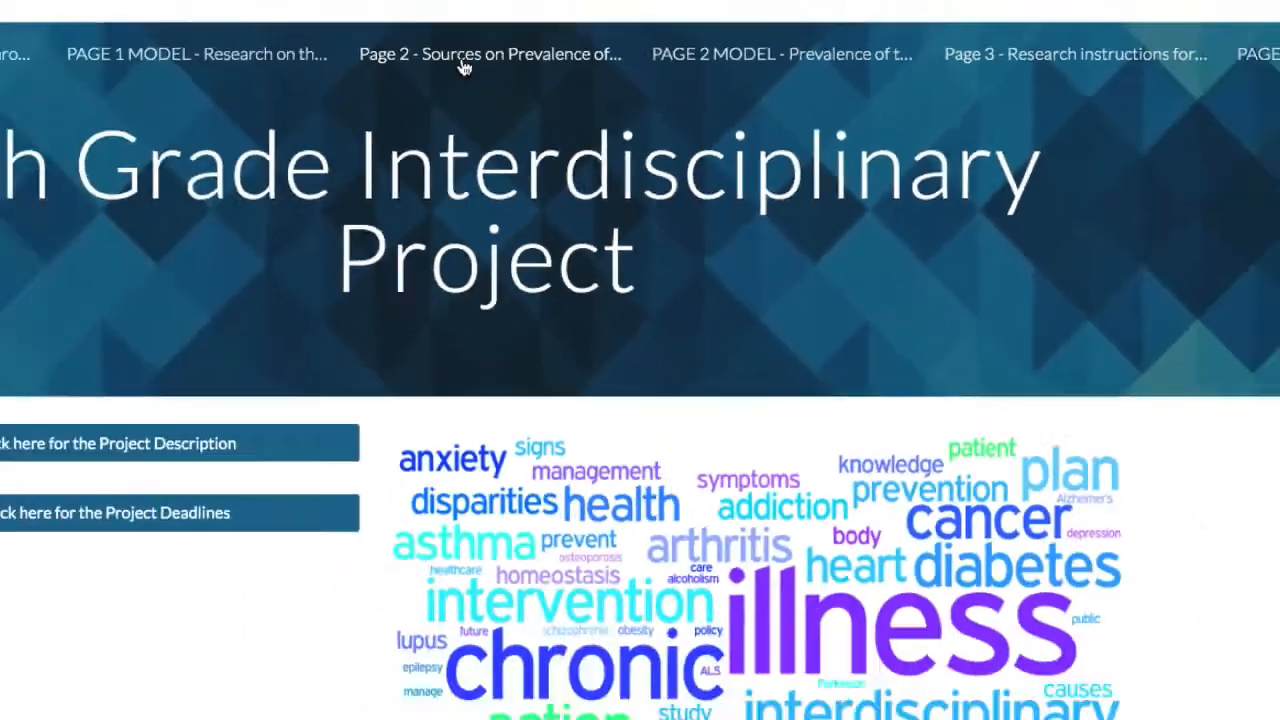
Step: Open the page on sources for chronic illness prevalence and bring up the ALS (Lou Gehrig's Disease) data document at its line graph section
left_click(215, 35)
scroll(520, 506, "down", 3)
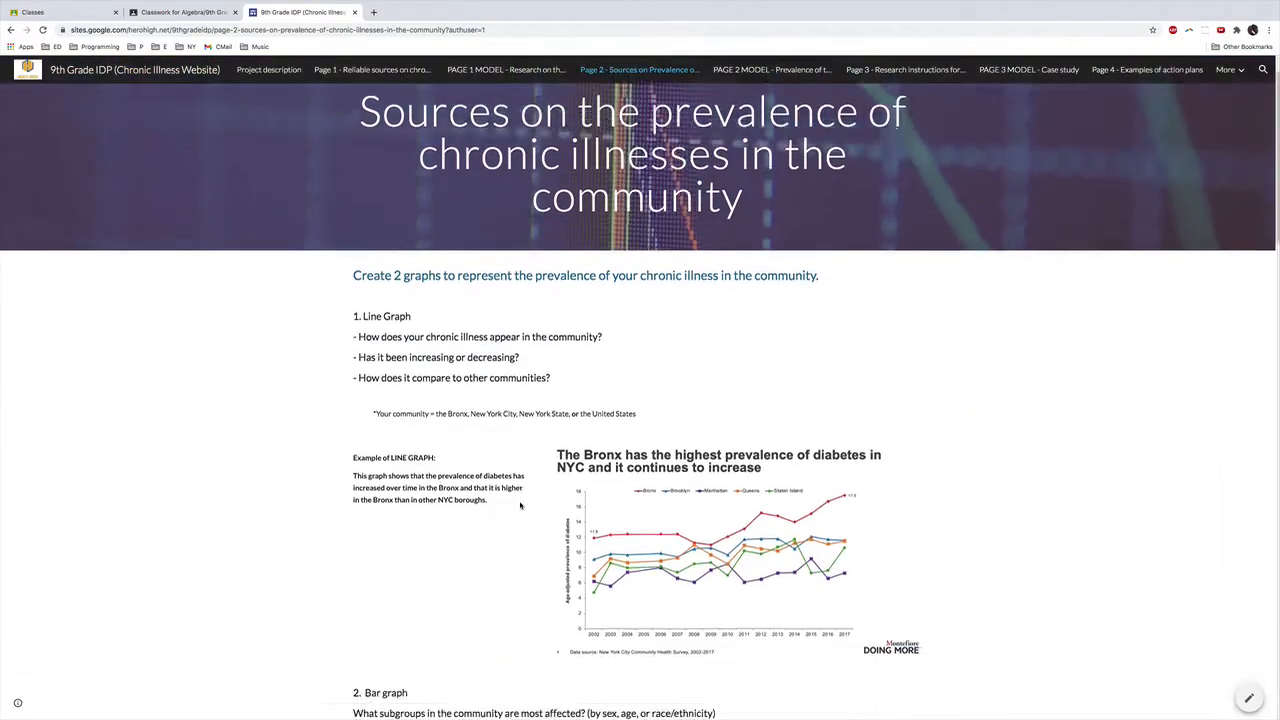
scroll(520, 506, "down", 4)
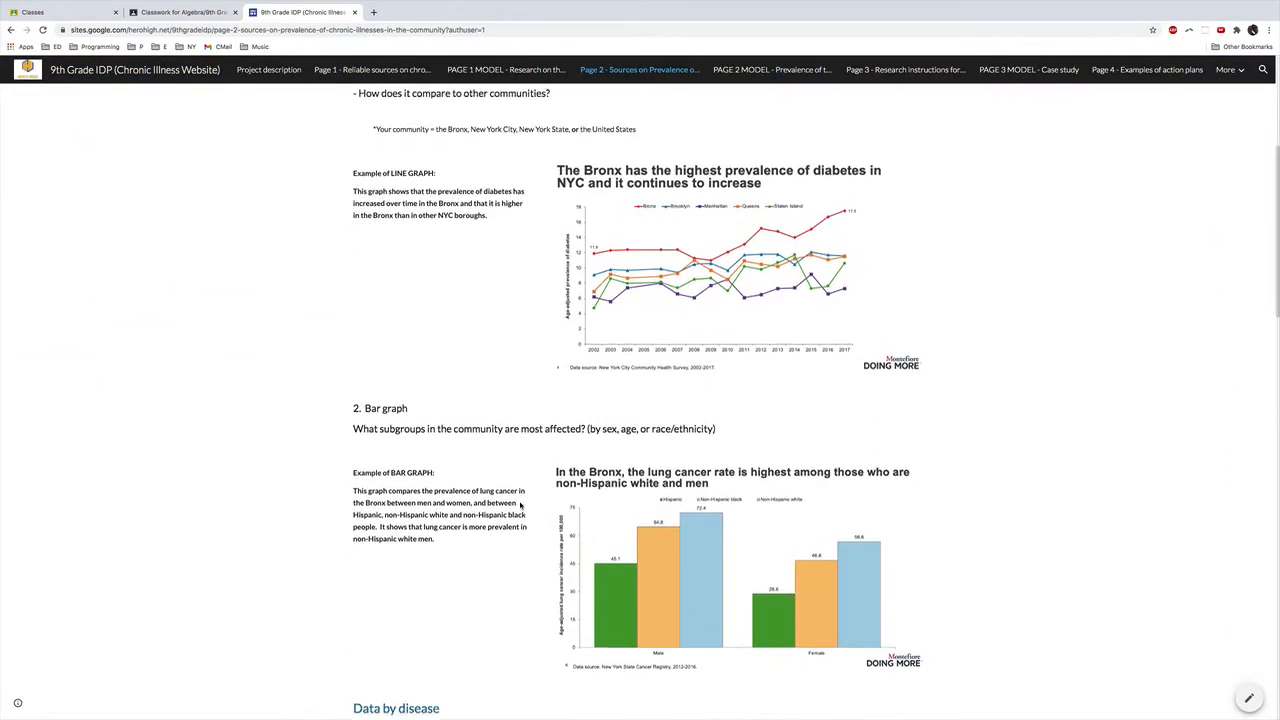
scroll(512, 523, "down", 3)
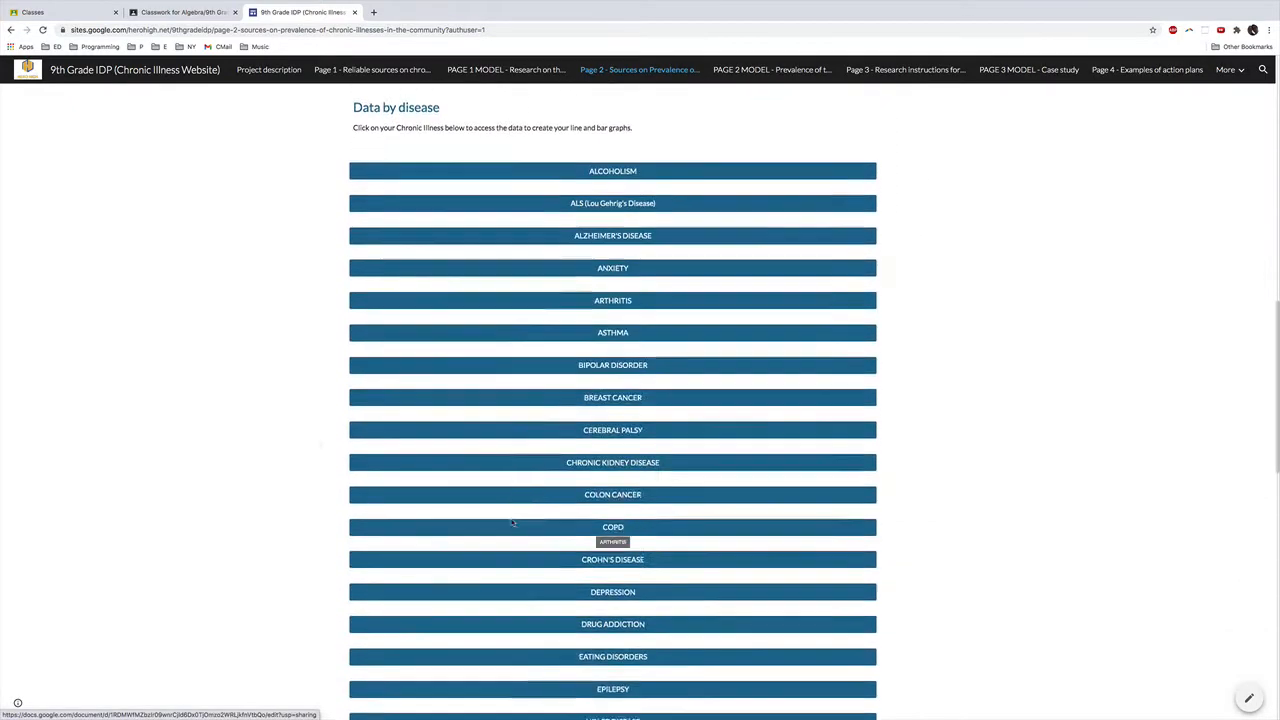
scroll(512, 523, "up", 1)
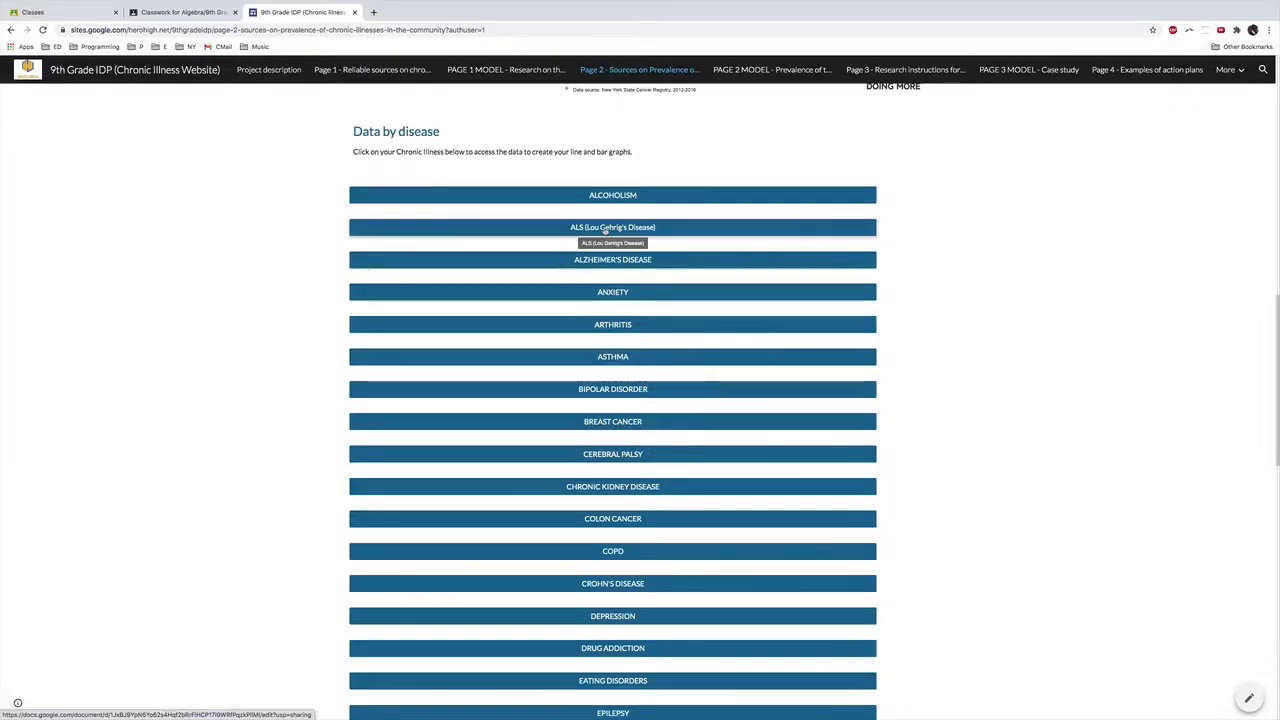
left_click(557, 75)
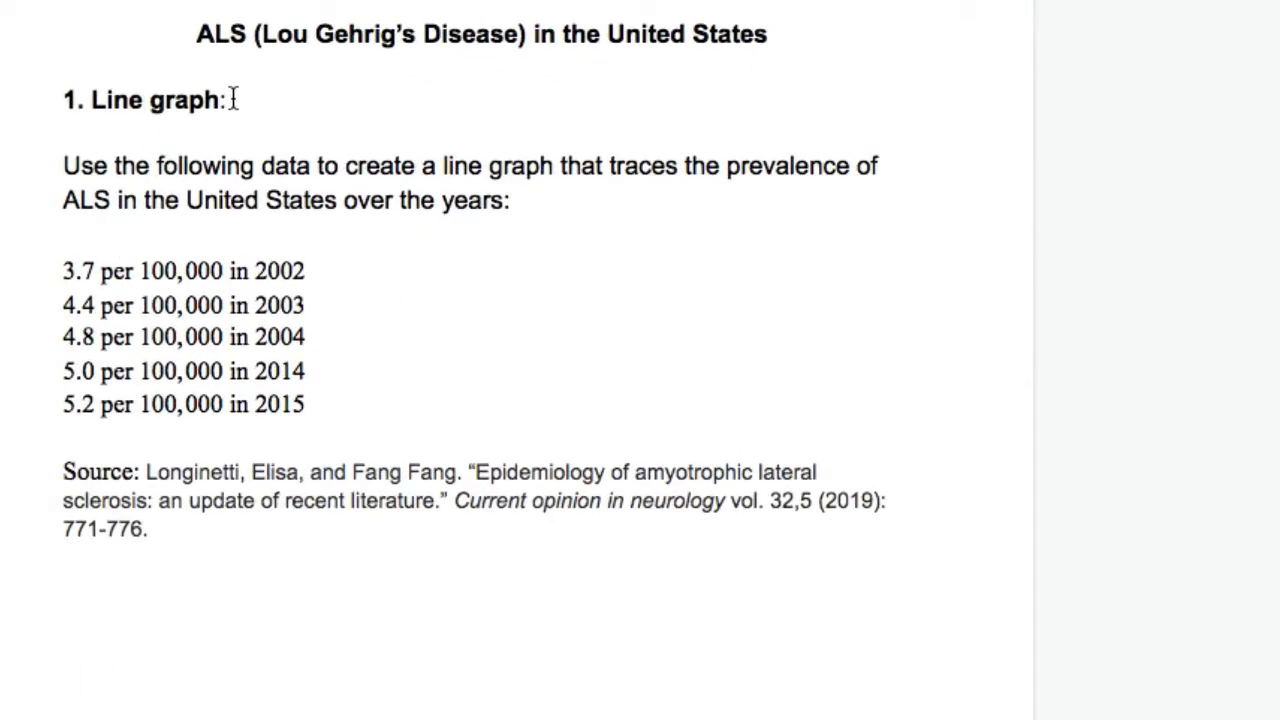
left_click_drag(232, 99, 29, 105)
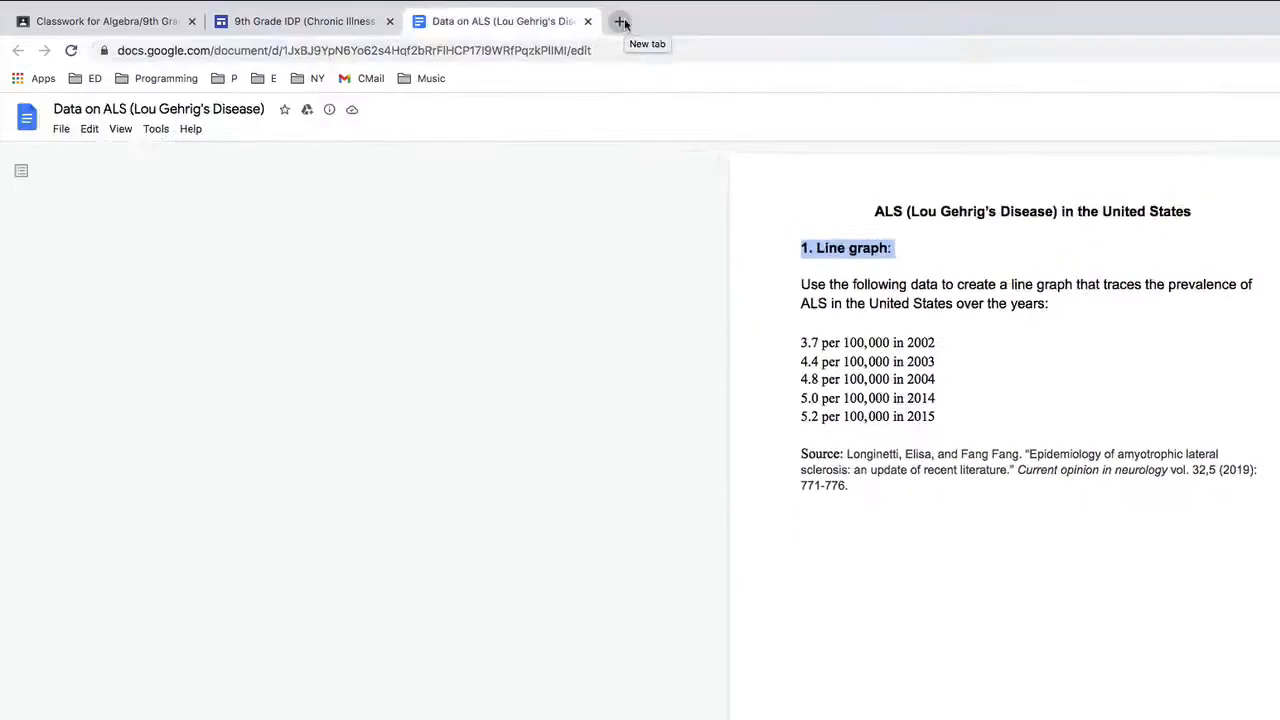
Step: Search the web for google sheets, create a blank spreadsheet, and keep it in a tab beside the ALS data document
left_click(620, 21)
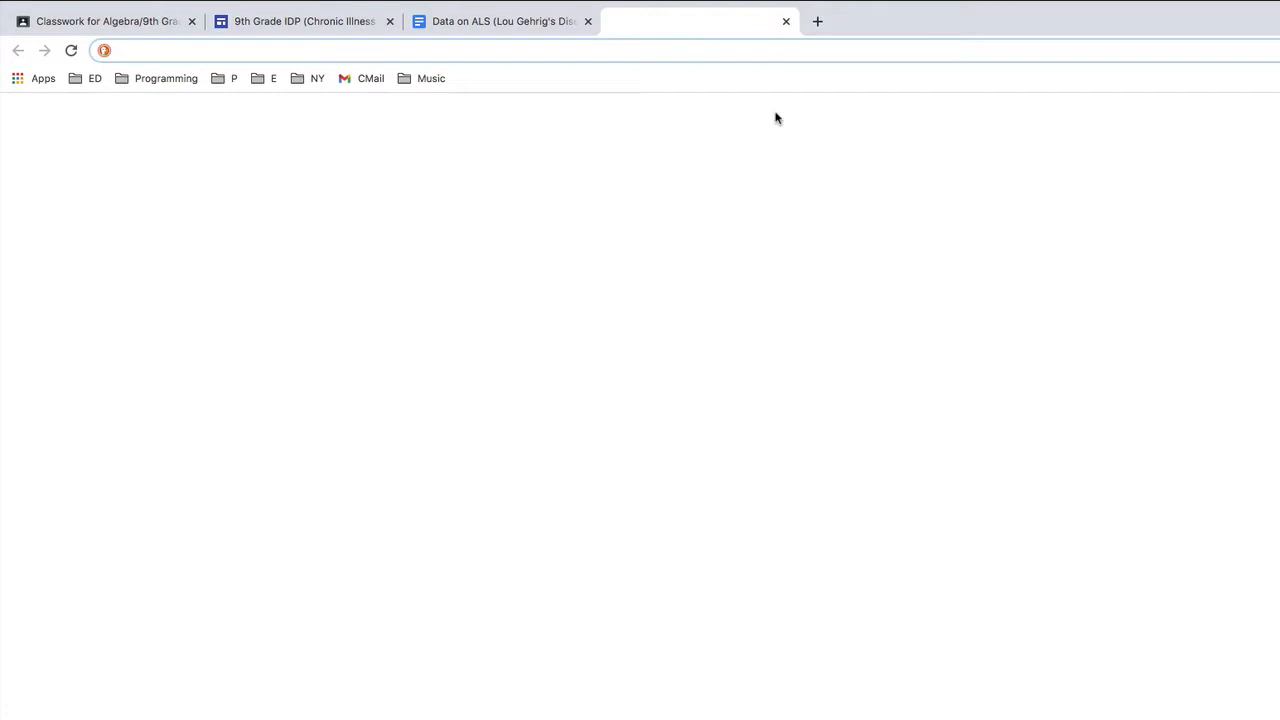
type("goo")
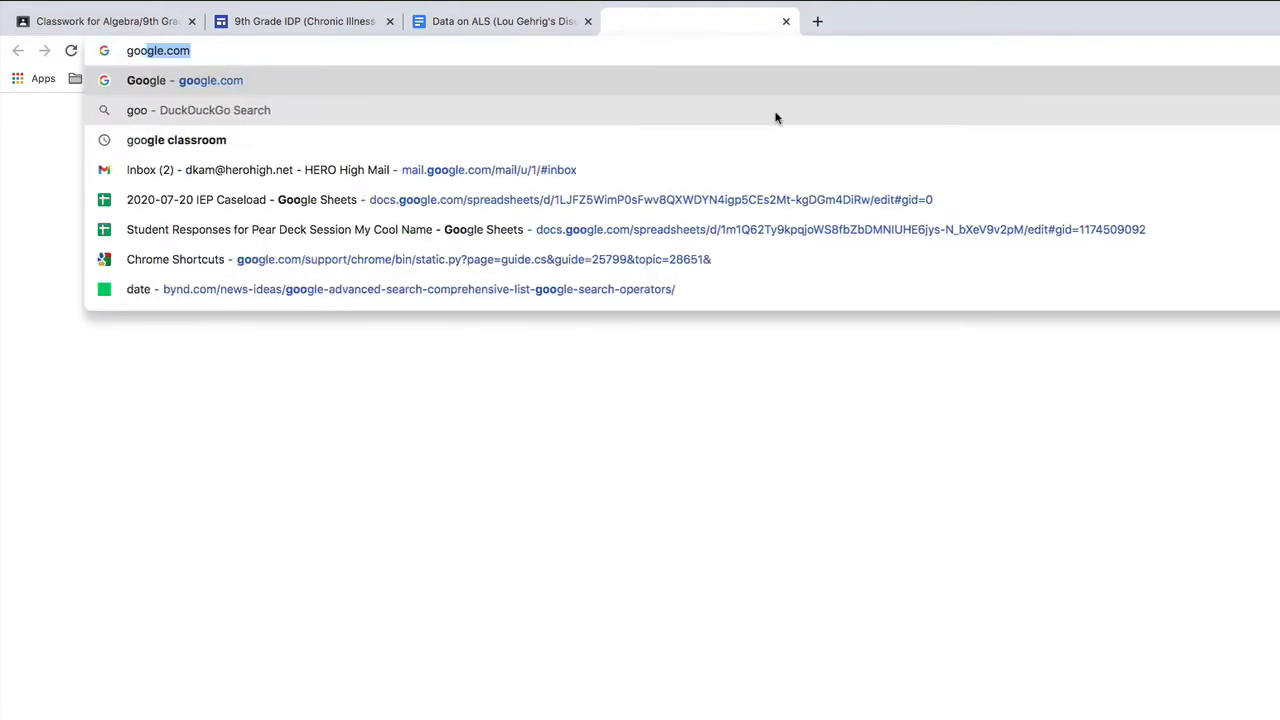
type("gle sheets")
key("Return")
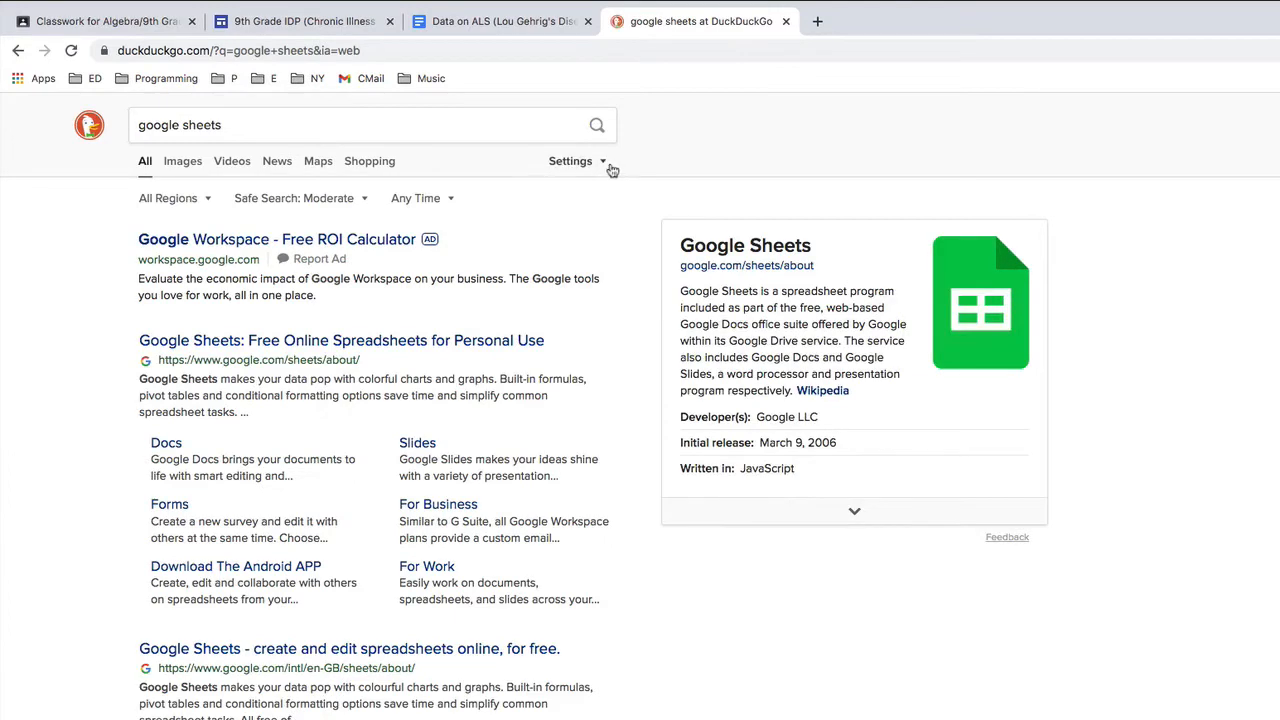
left_click(322, 341)
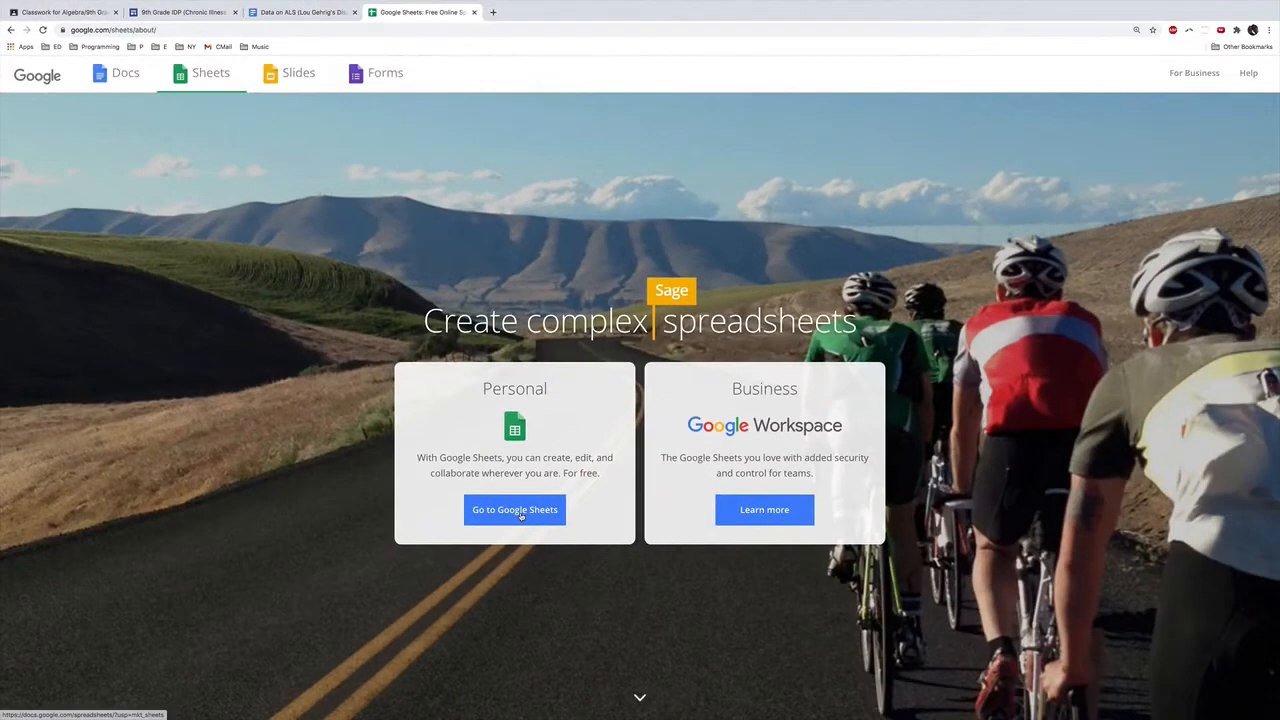
left_click(515, 510)
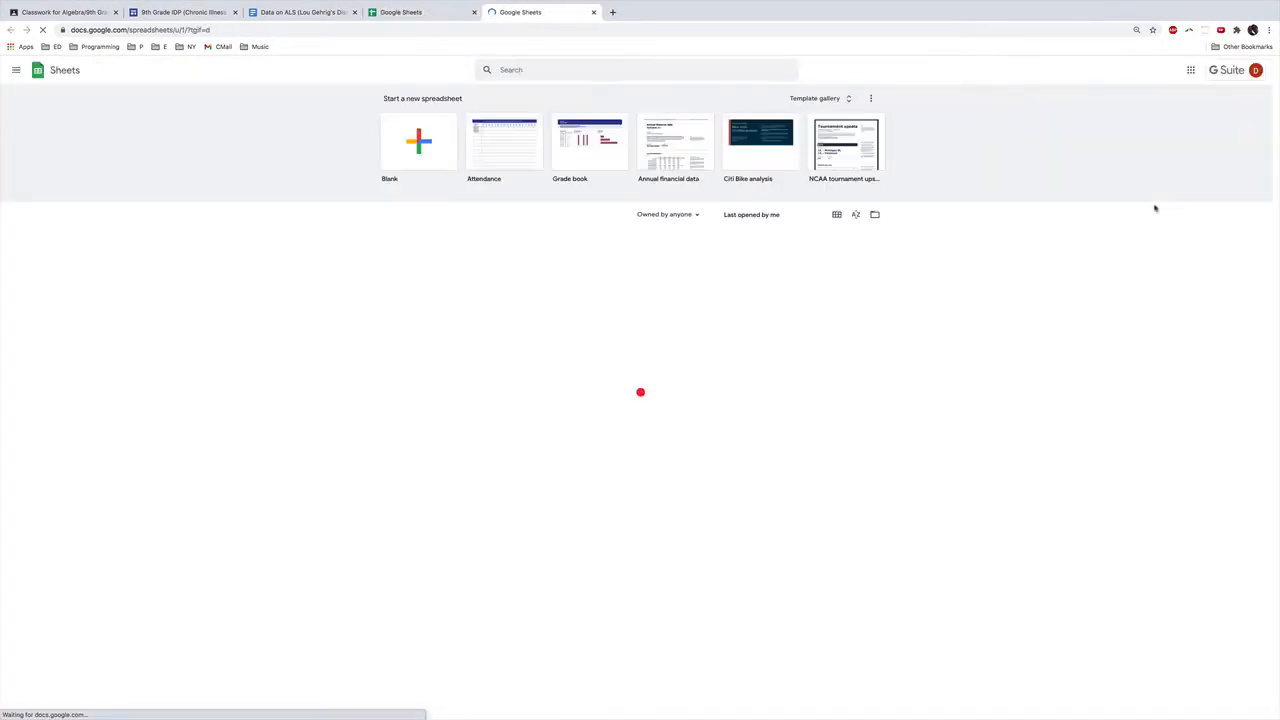
left_click(418, 125)
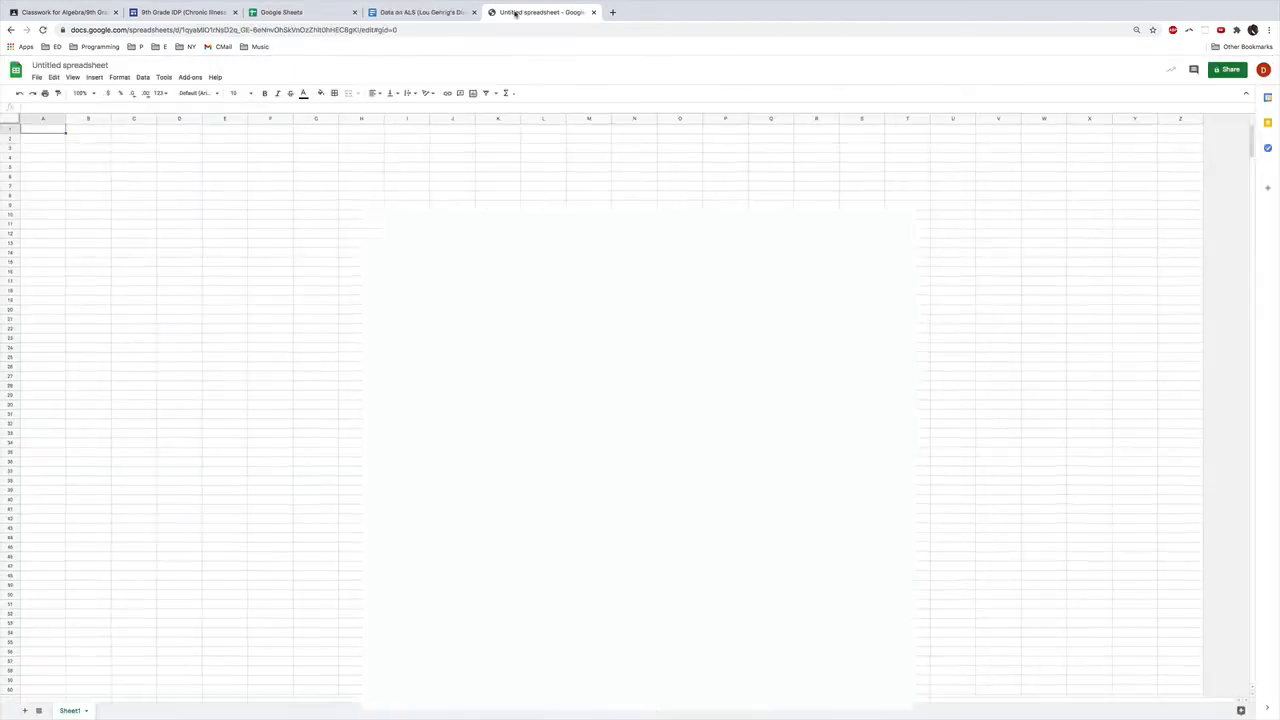
left_click_drag(430, 12, 321, 12)
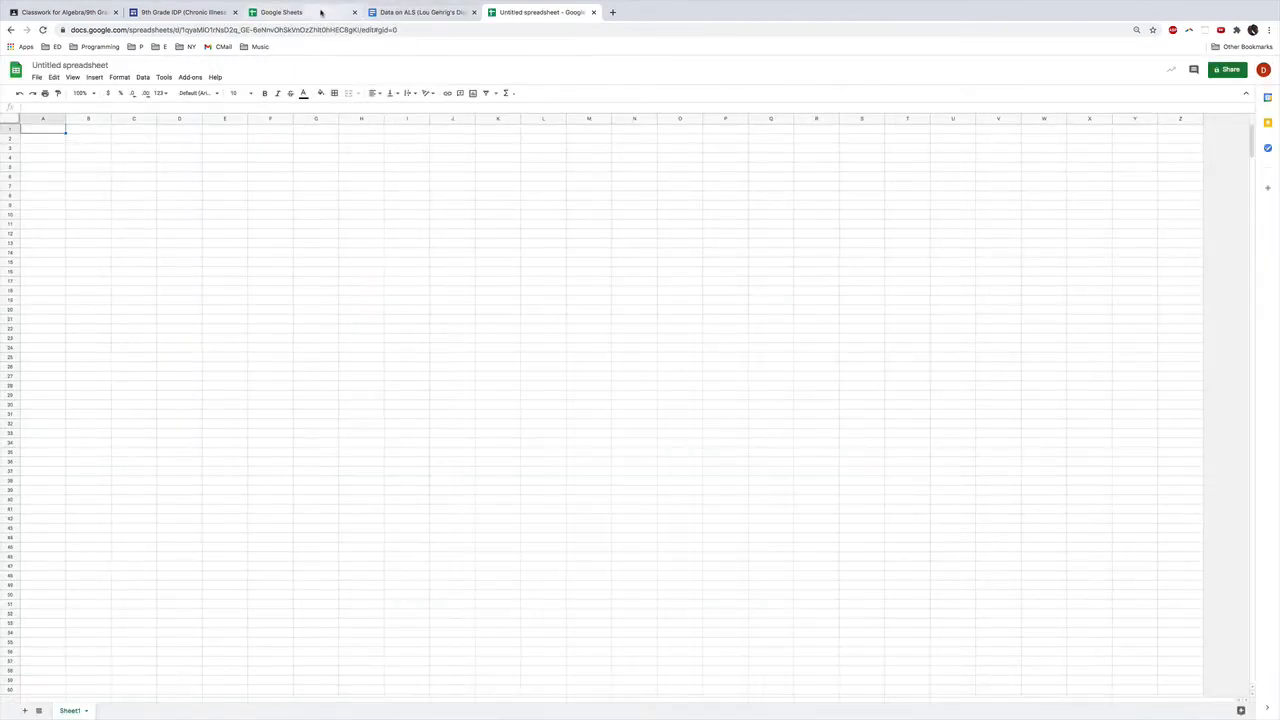
left_click(405, 13)
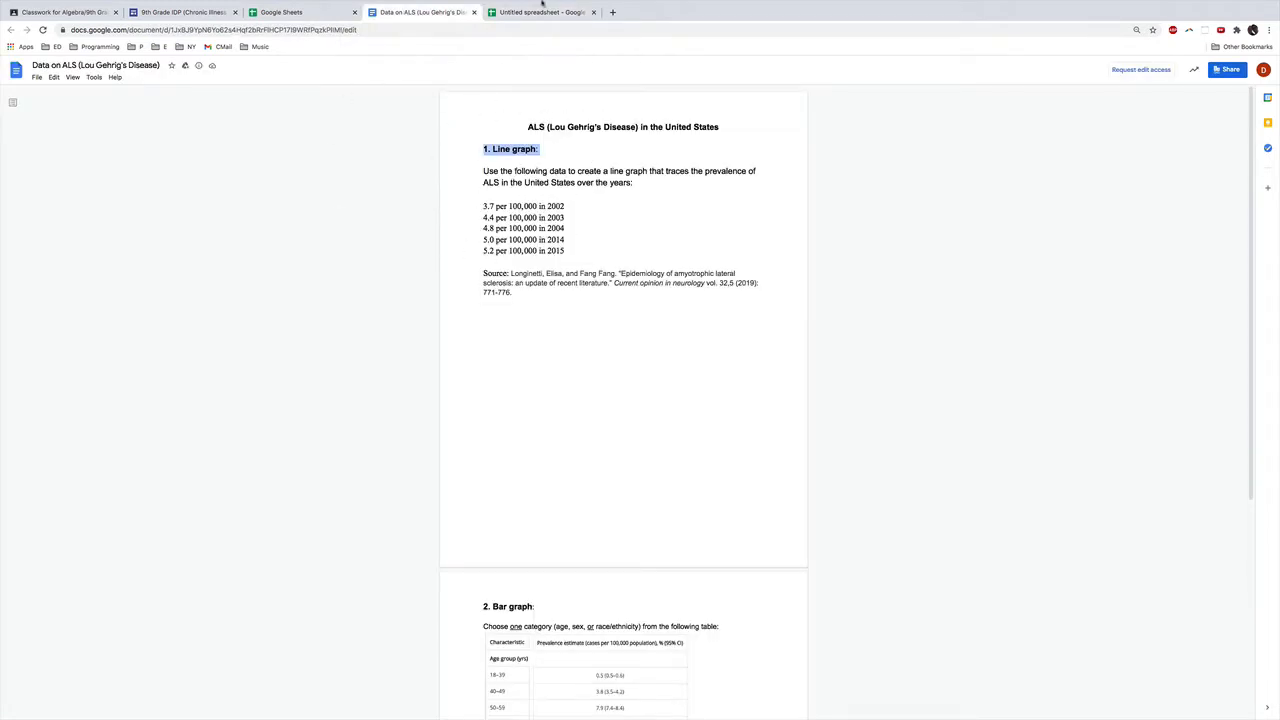
left_click(535, 14)
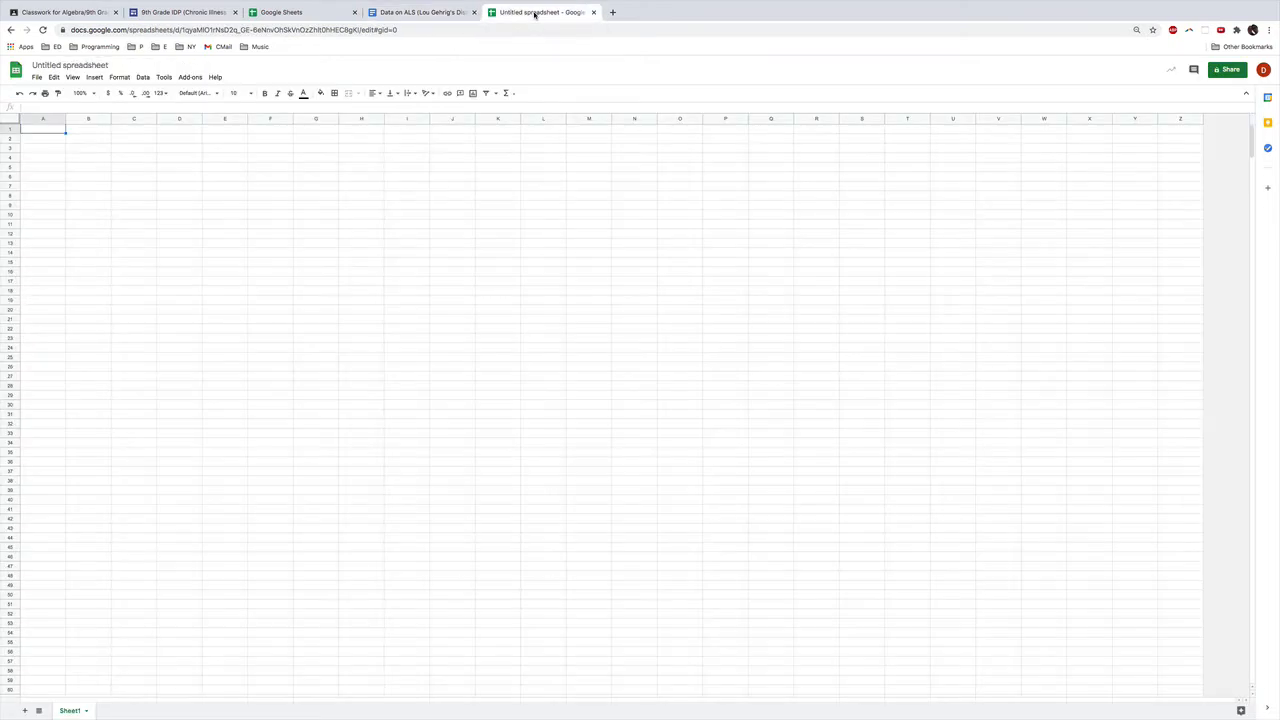
Step: Rename the spreadsheet with the teacher's name followed by "- IDP project"
left_click(60, 64)
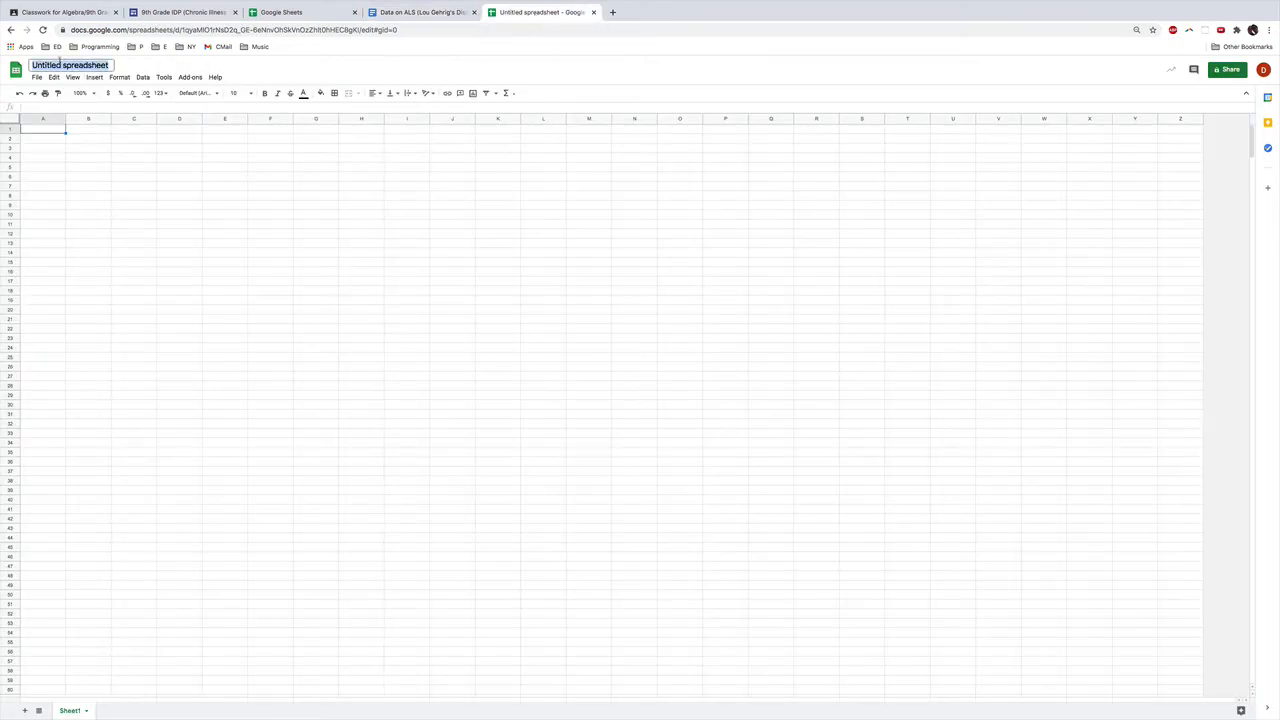
type("Mr. Kam ")
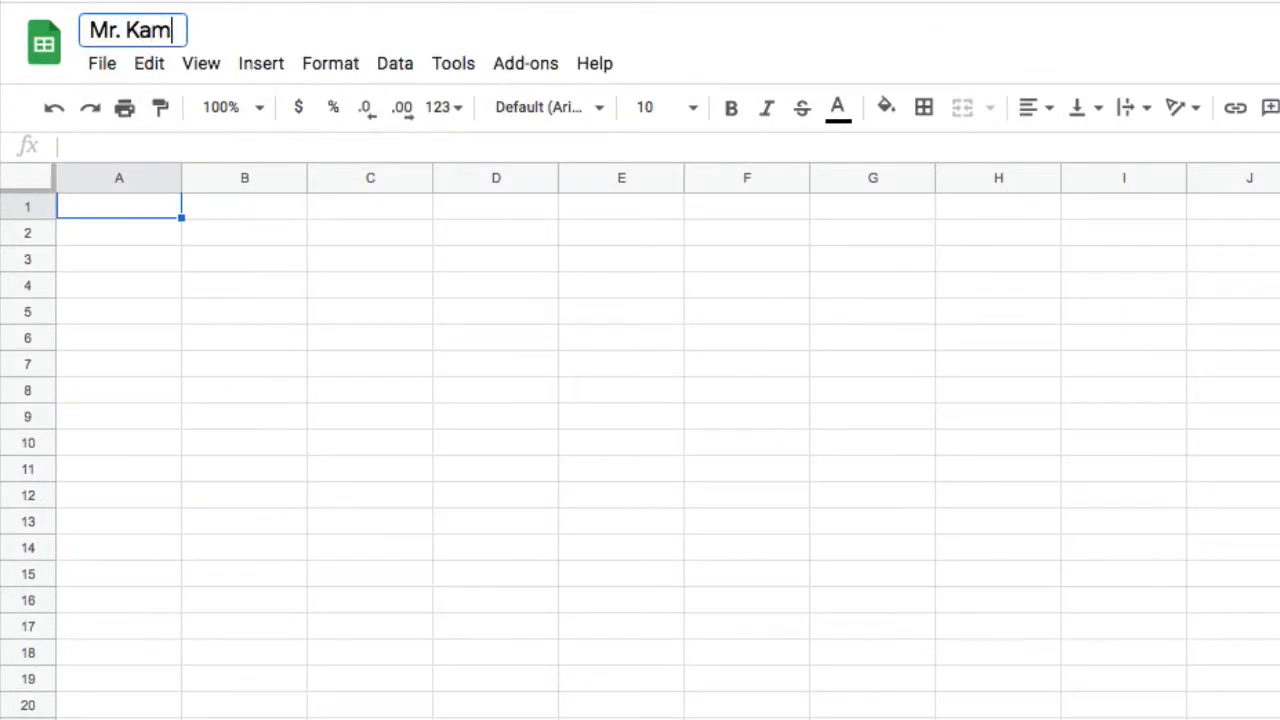
type("- IDP project")
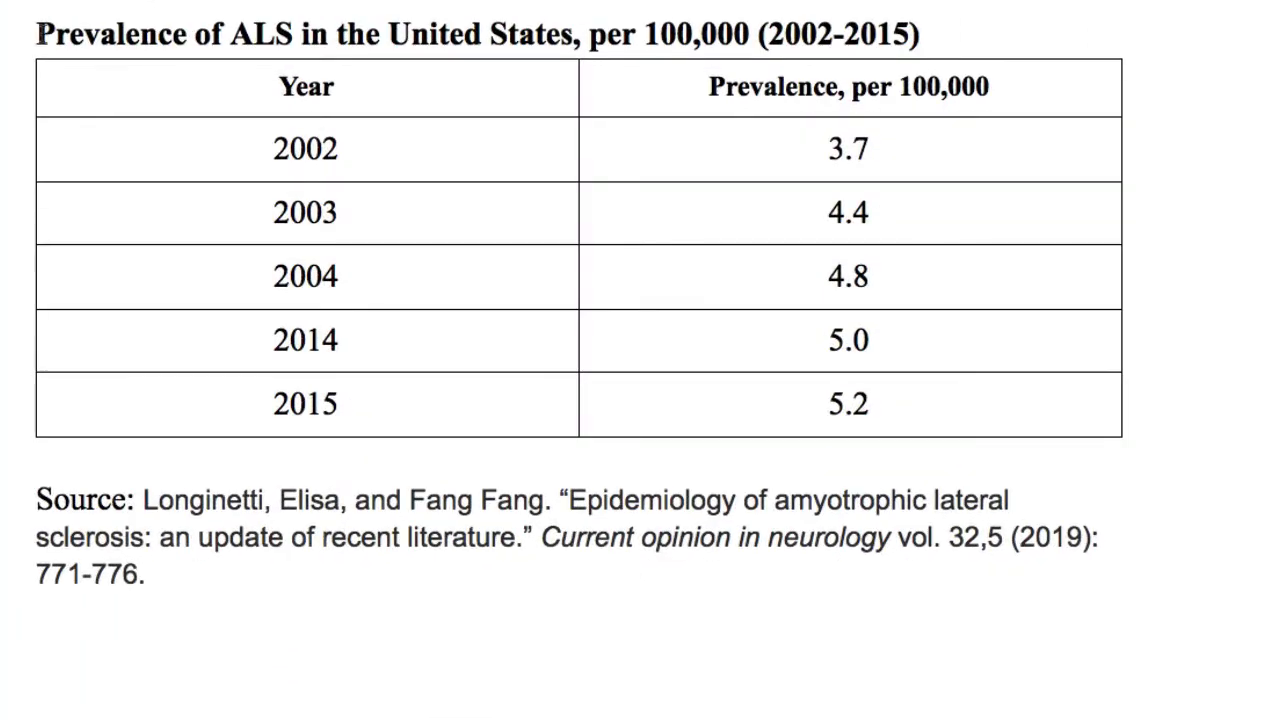
Step: Examine the Year and Prevalence columns of the ALS table as the x-axis and y-axis data for the line graph
left_click_drag(252, 96, 281, 404)
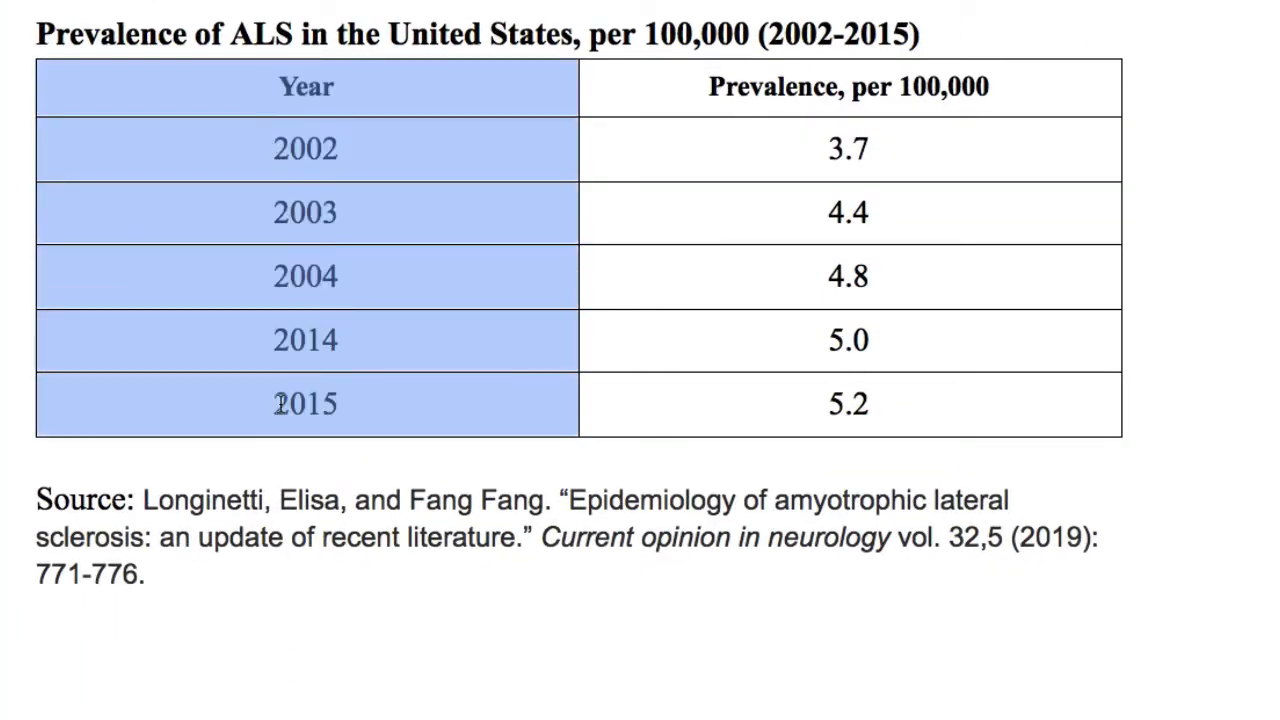
left_click_drag(683, 100, 801, 413)
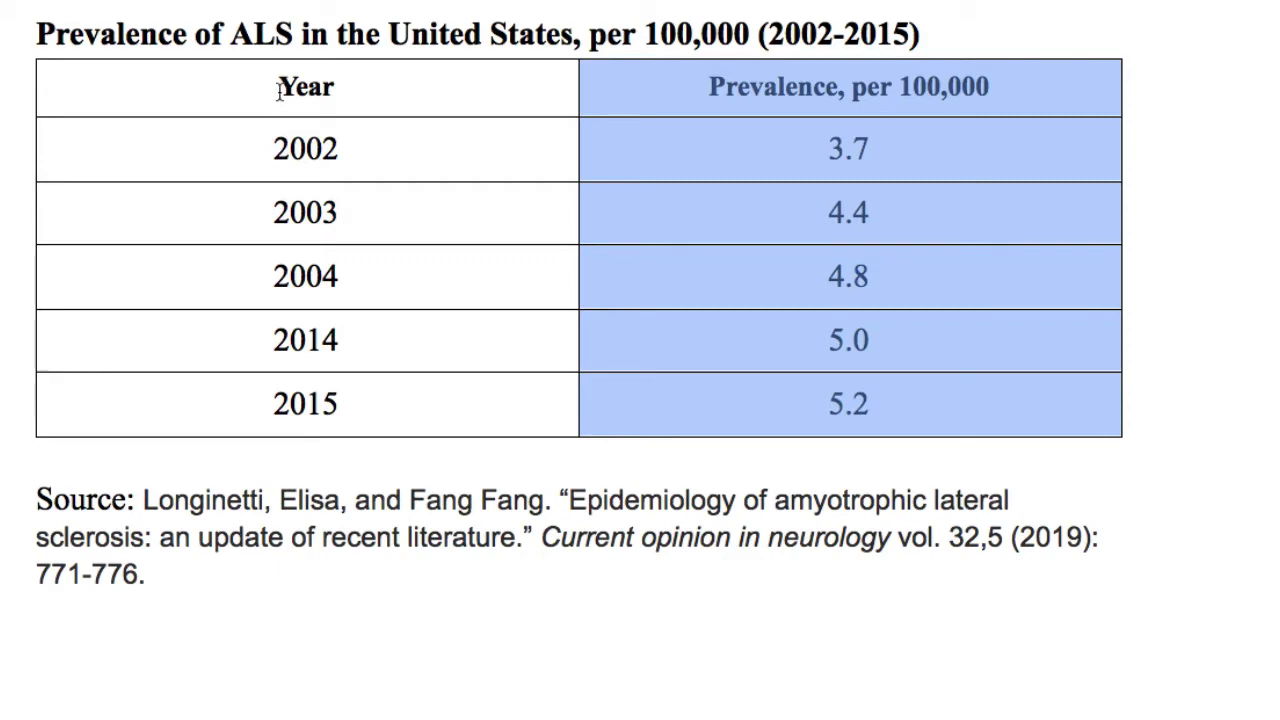
left_click_drag(274, 66, 316, 398)
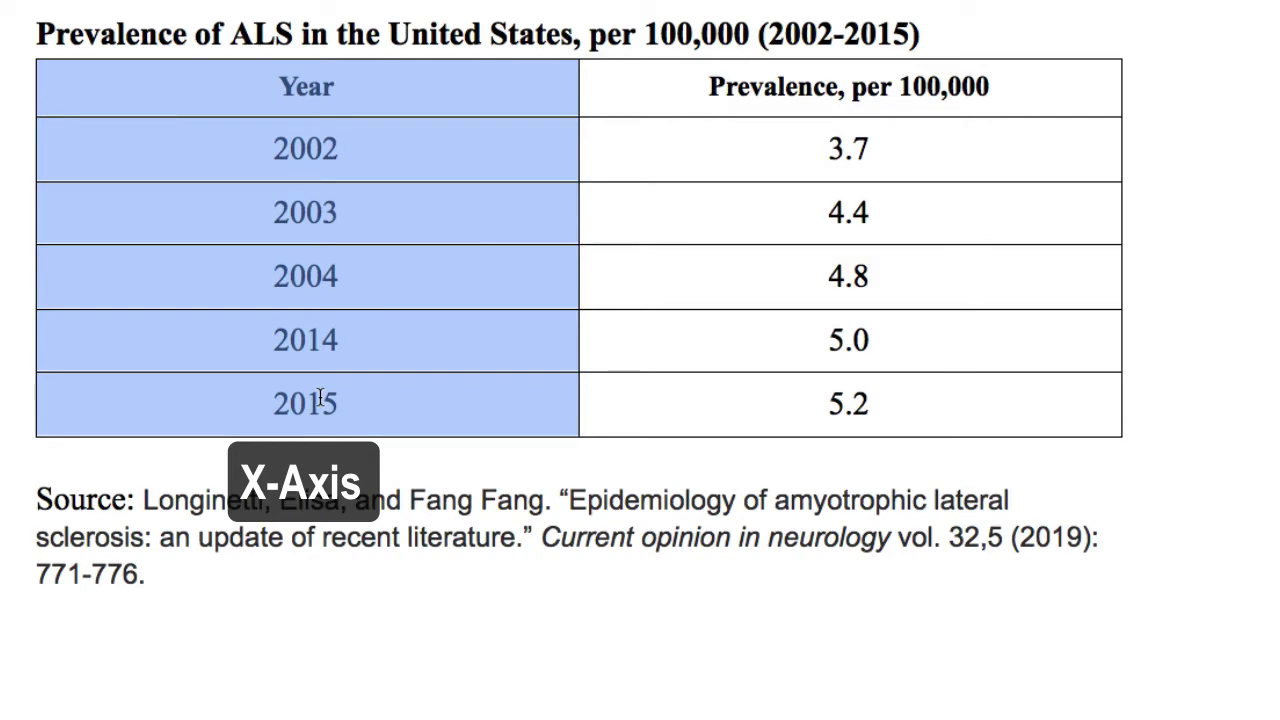
left_click_drag(683, 94, 794, 406)
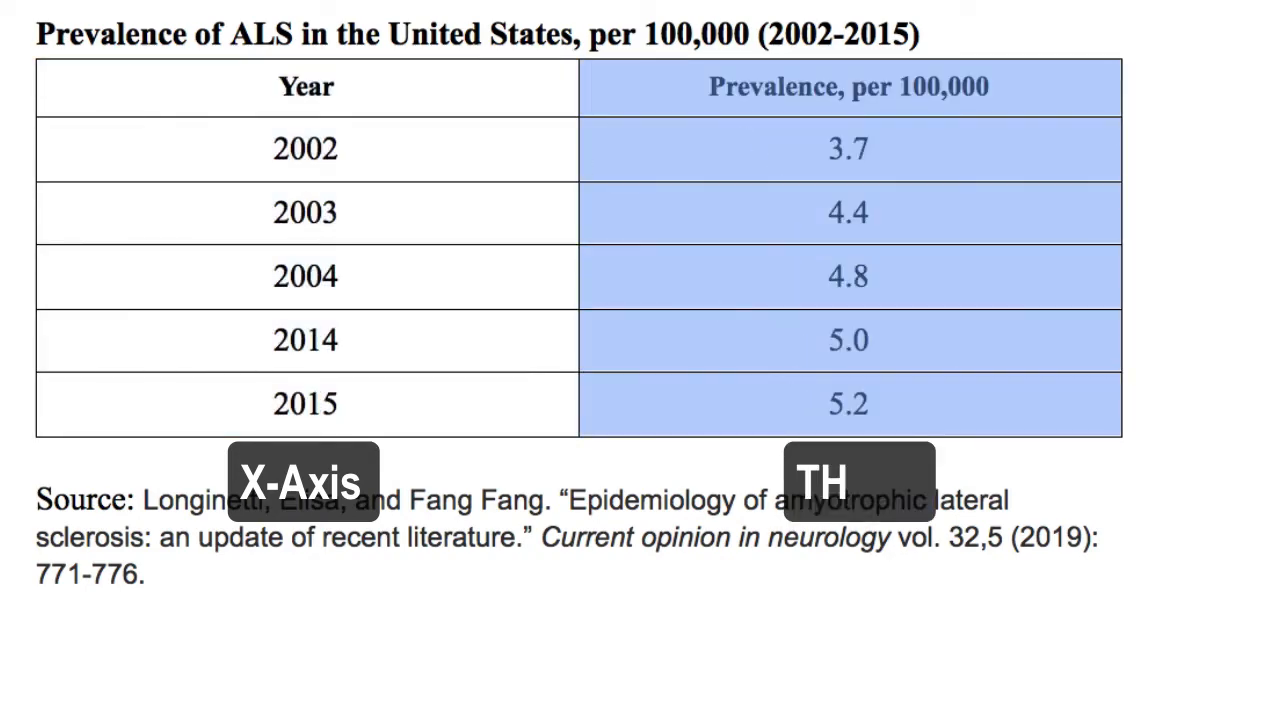
Step: Enter the column header "Year" in cell A1 of the untitled spreadsheet
left_click(300, 12)
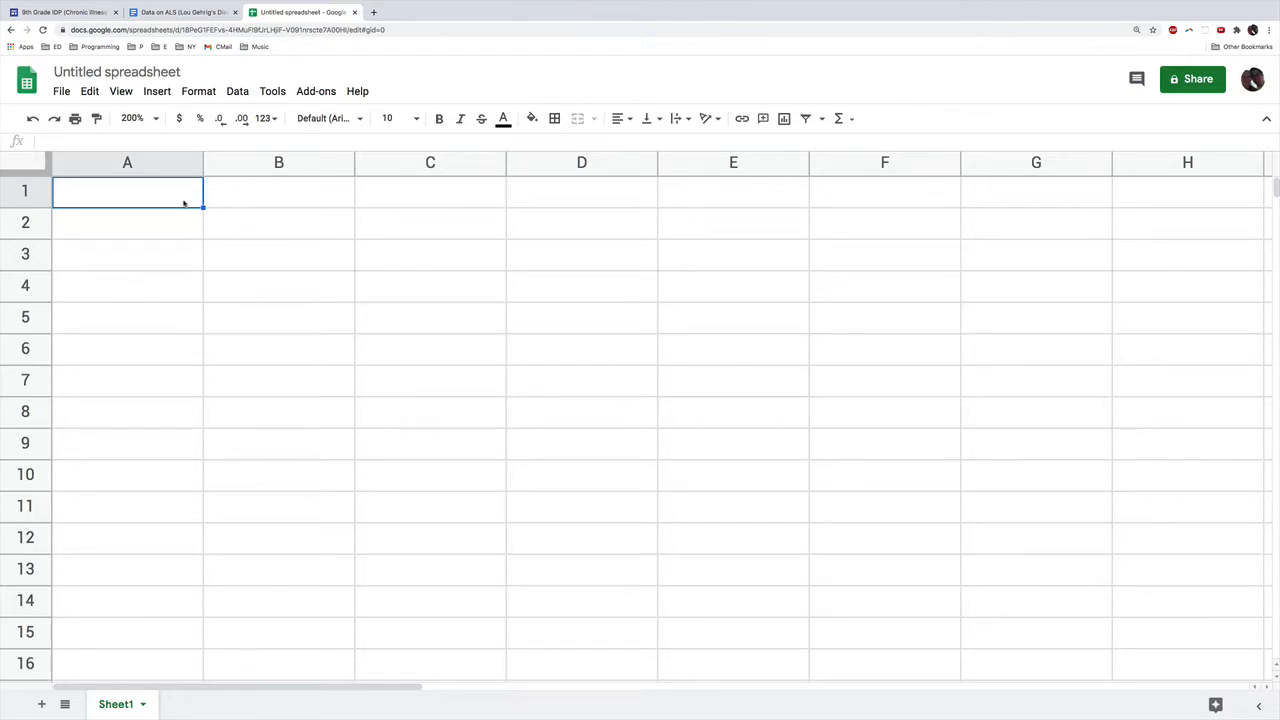
type("Year")
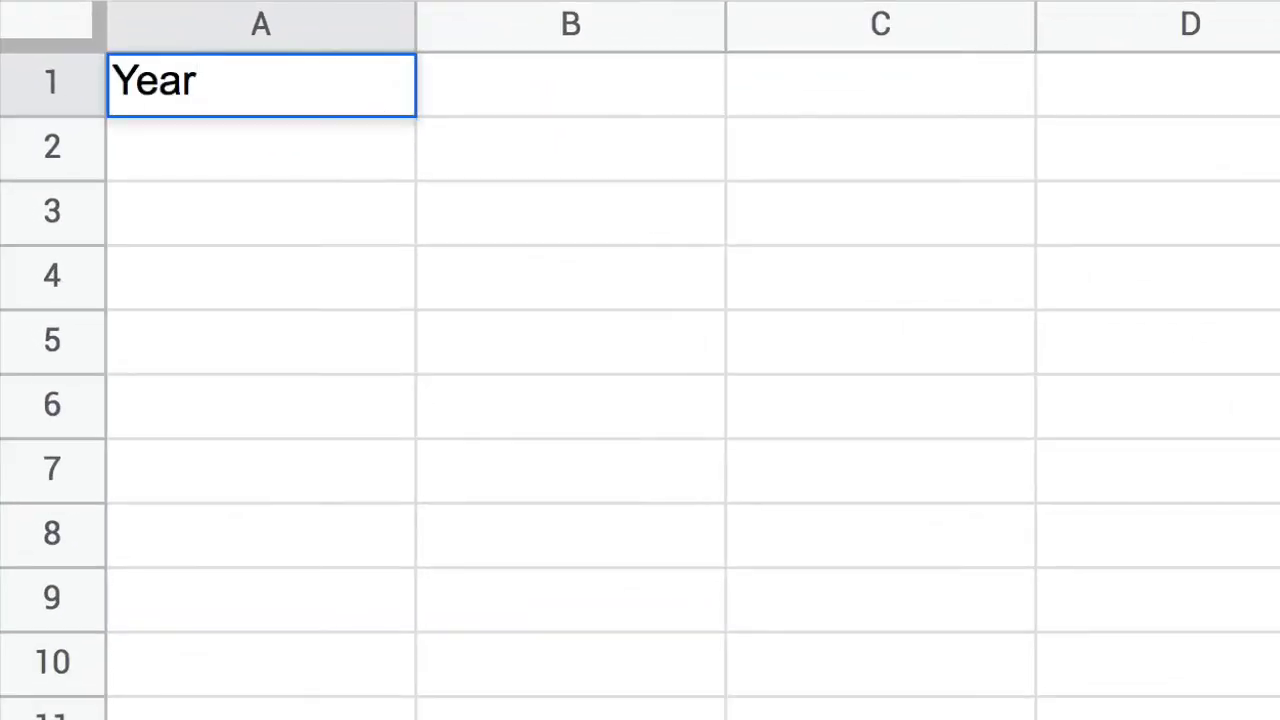
key("Tab")
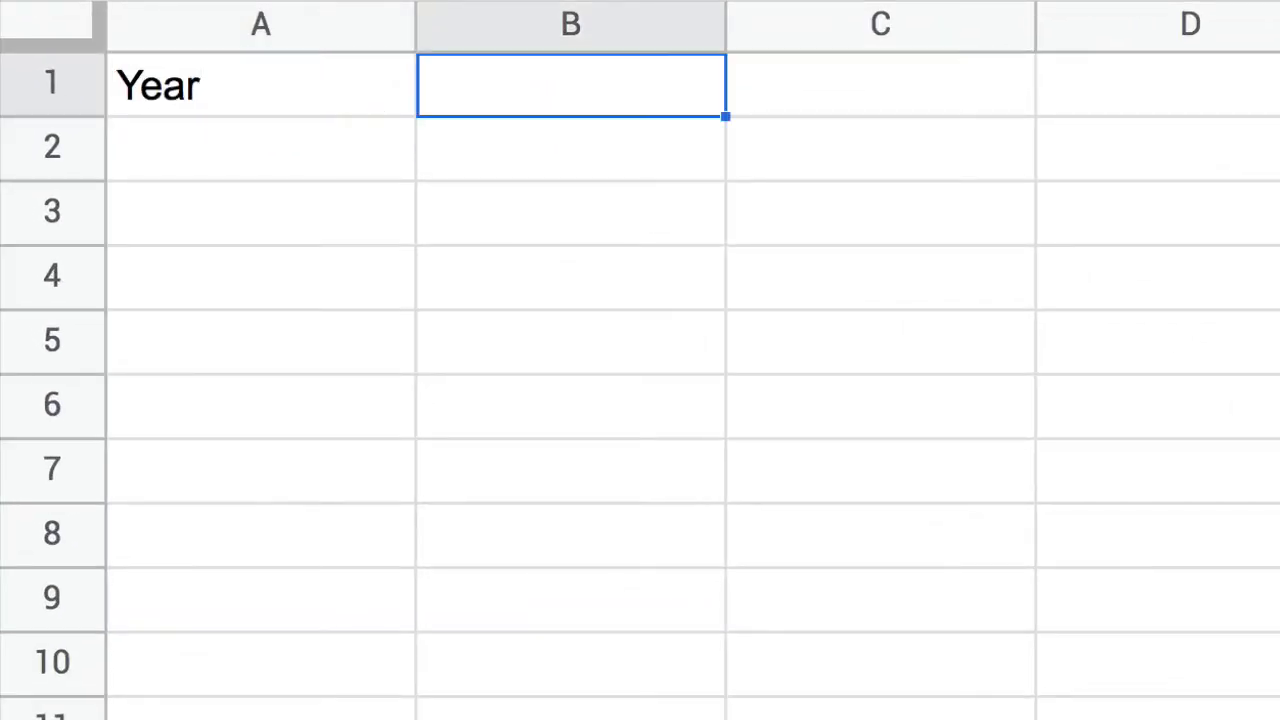
Step: Copy the heading "Prevalence, per 100,000" from the ALS document's table into cell B1 of the spreadsheet
left_click(204, 12)
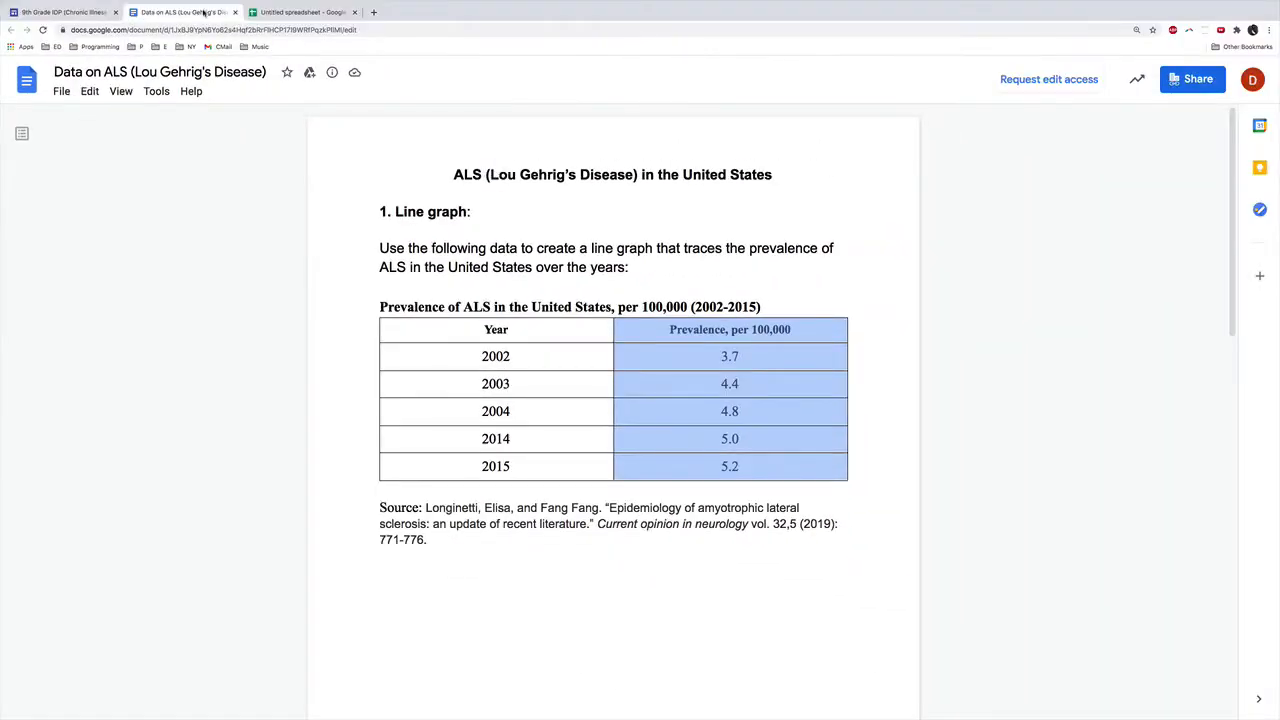
left_click(689, 331)
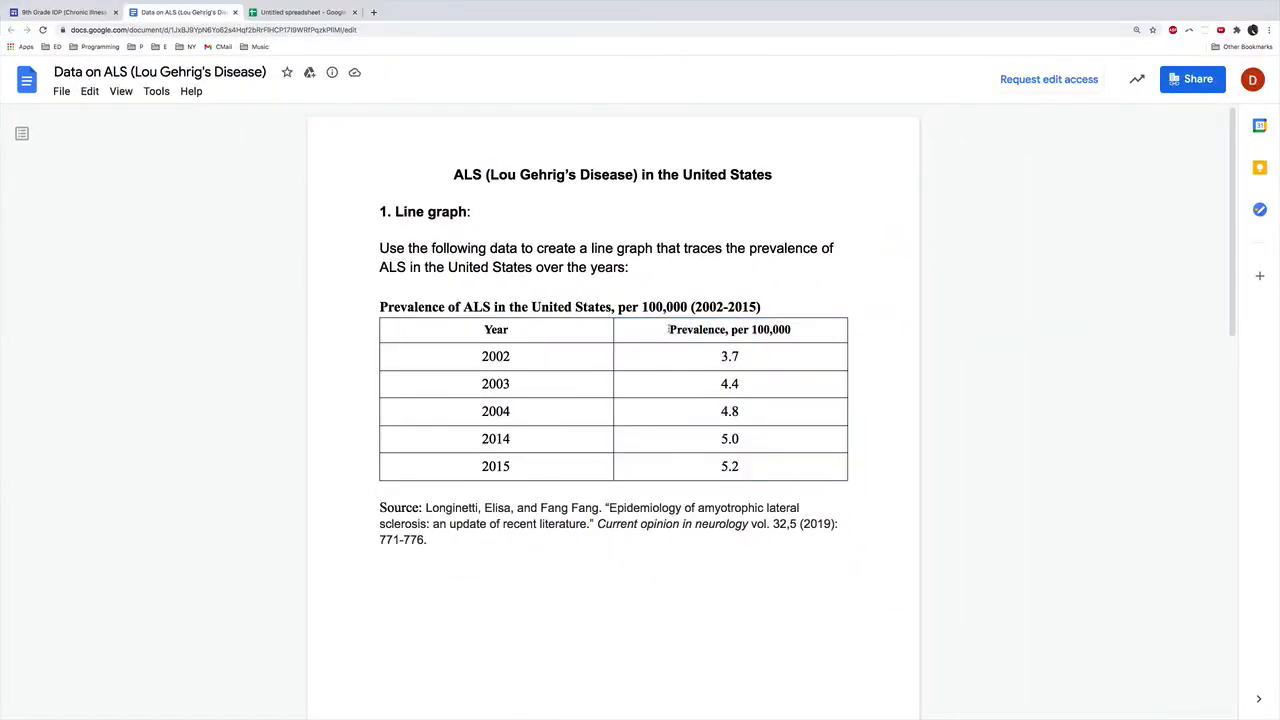
left_click_drag(669, 330, 792, 336)
key("ctrl+c")
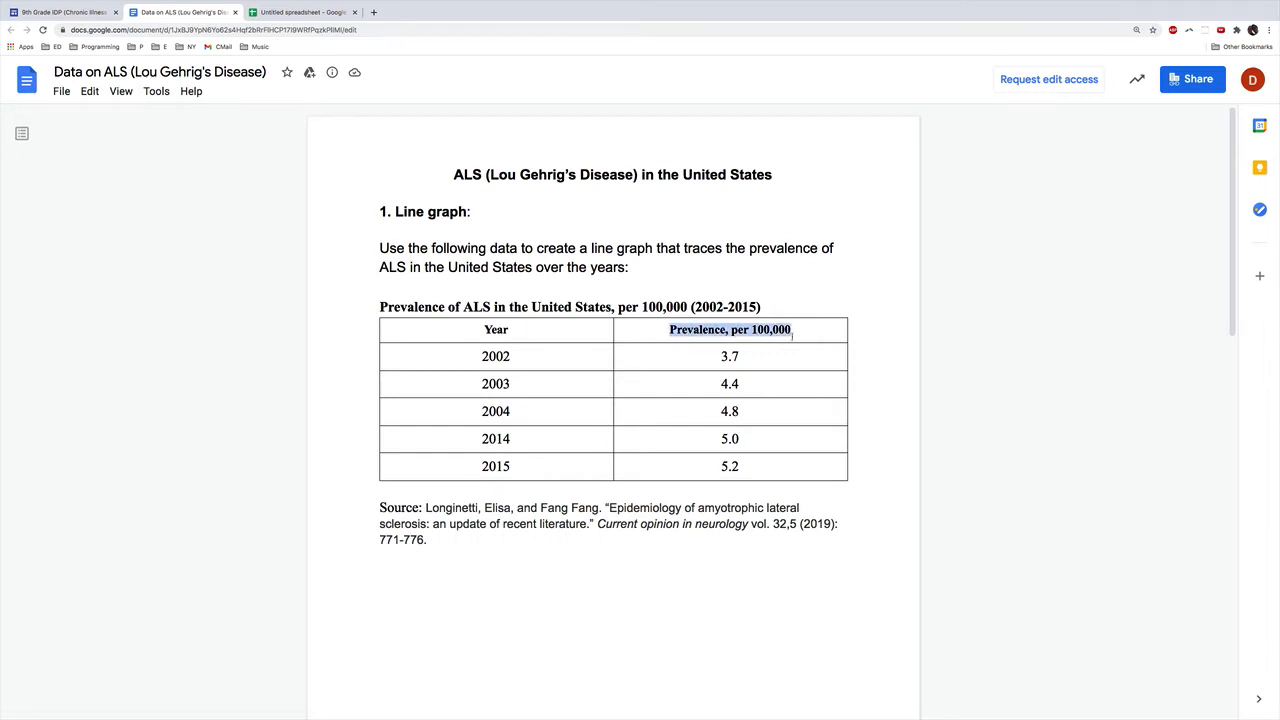
left_click(300, 12)
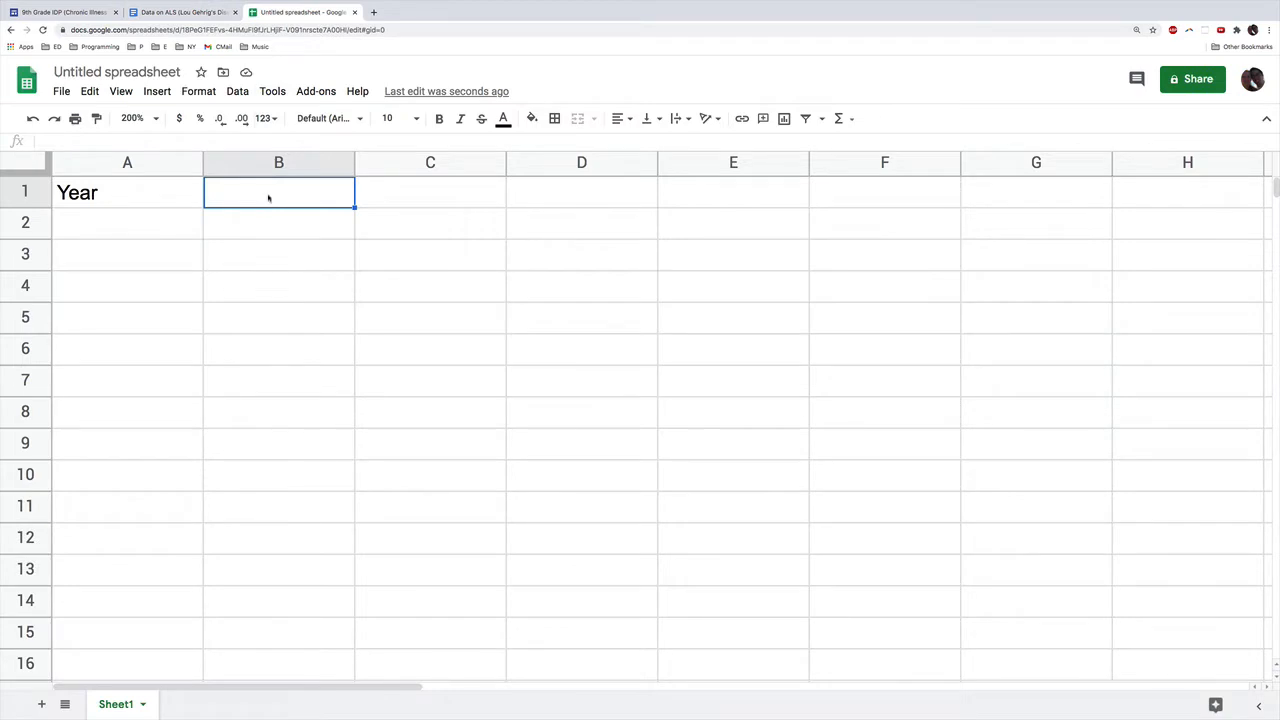
key("ctrl+v")
key("Return")
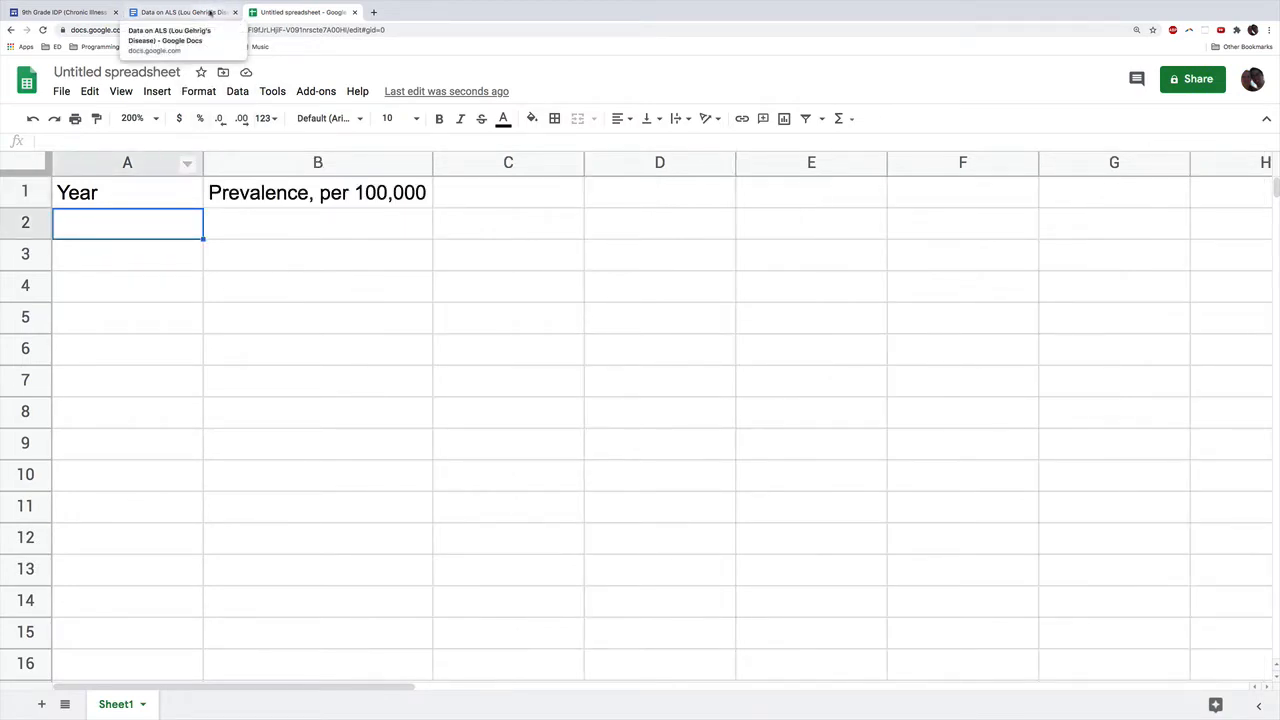
Step: Enter the first two years from the ALS document's table, 2002 and 2003, in cells A2 and A3 of the spreadsheet
left_click(178, 12)
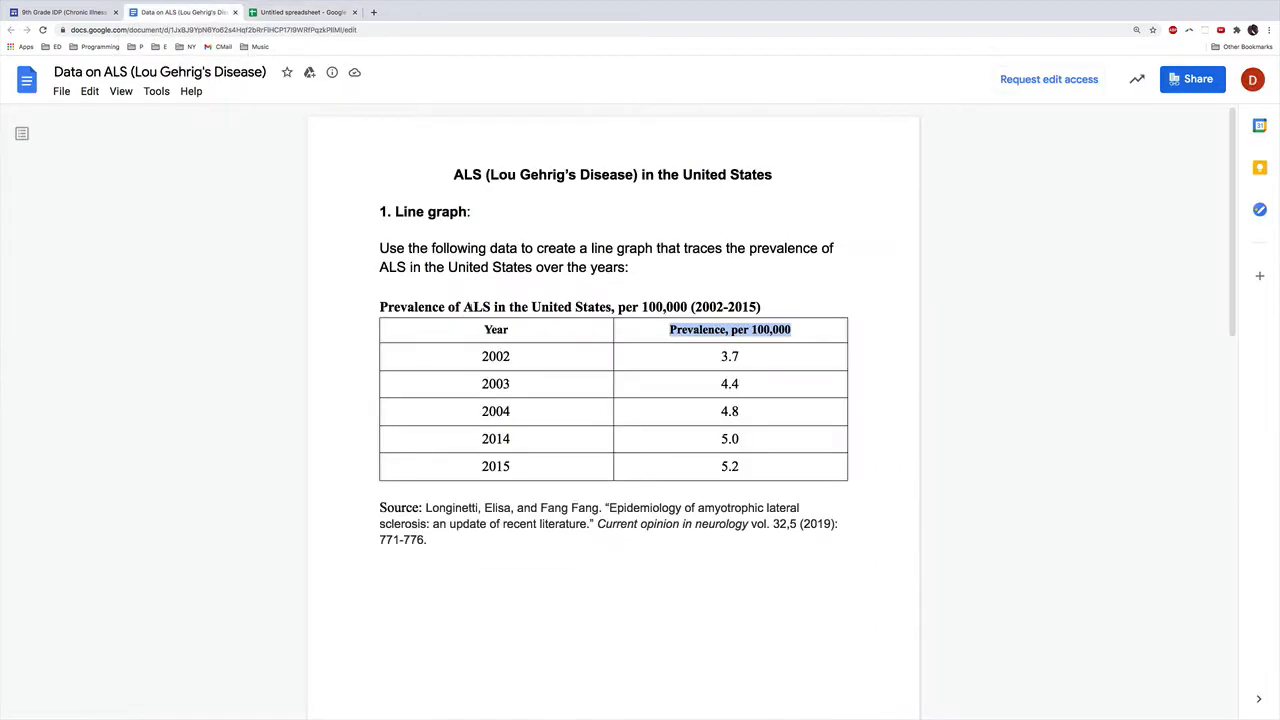
left_click(308, 36)
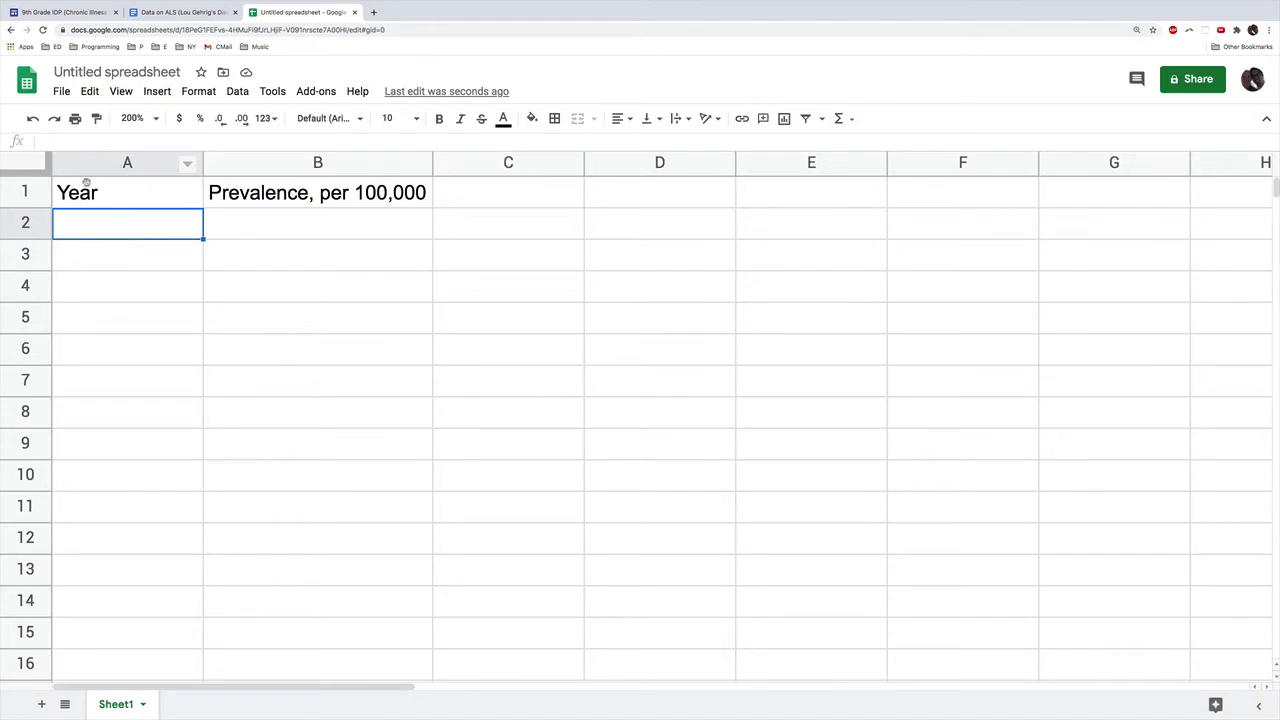
type("2002")
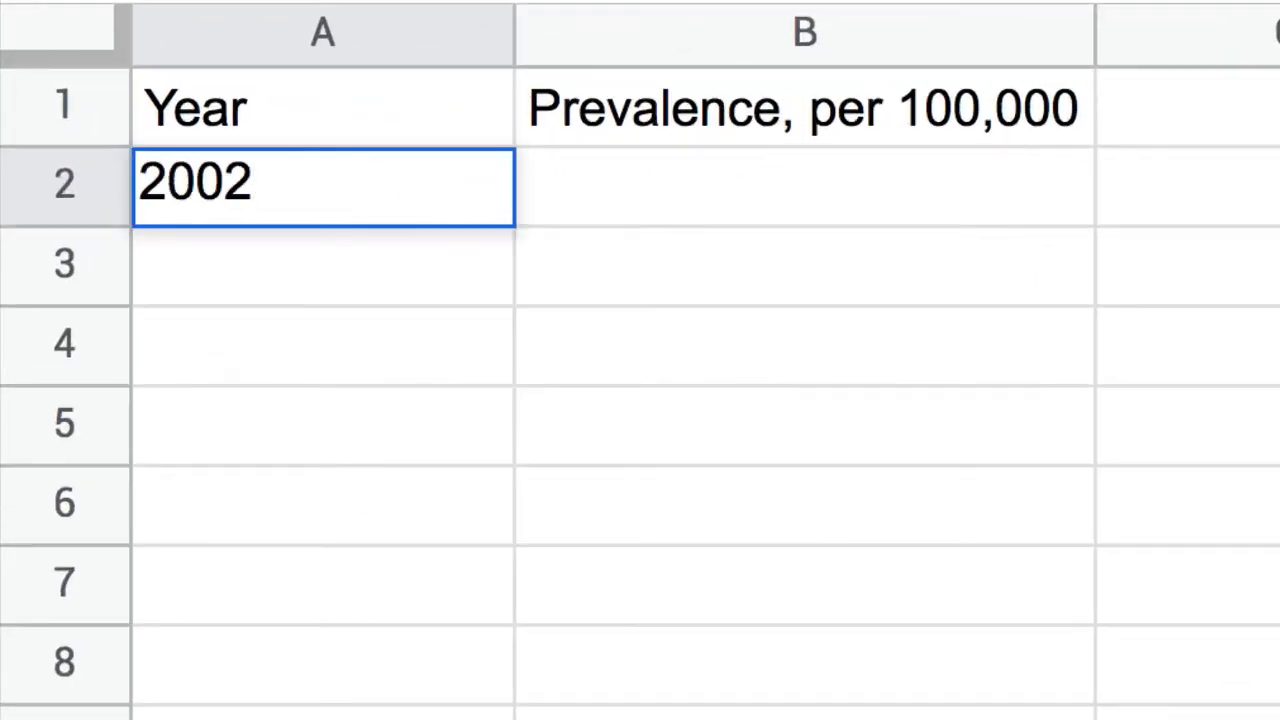
key("Return")
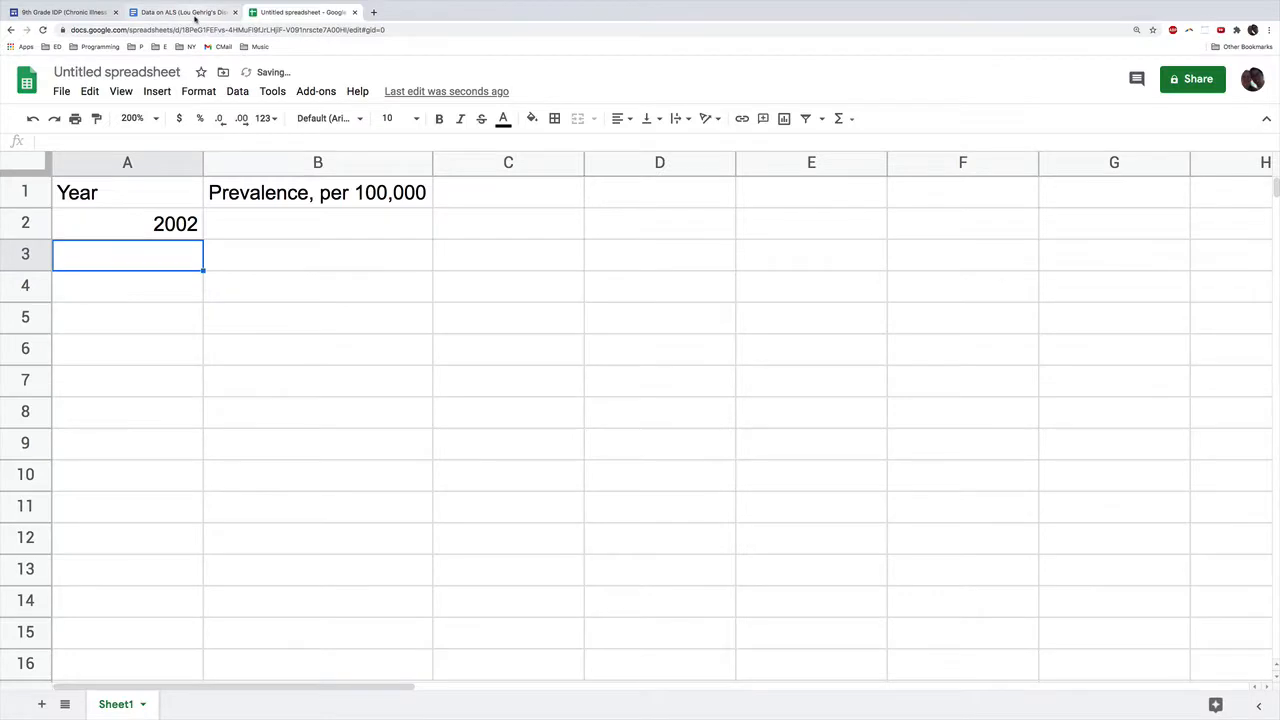
left_click(194, 13)
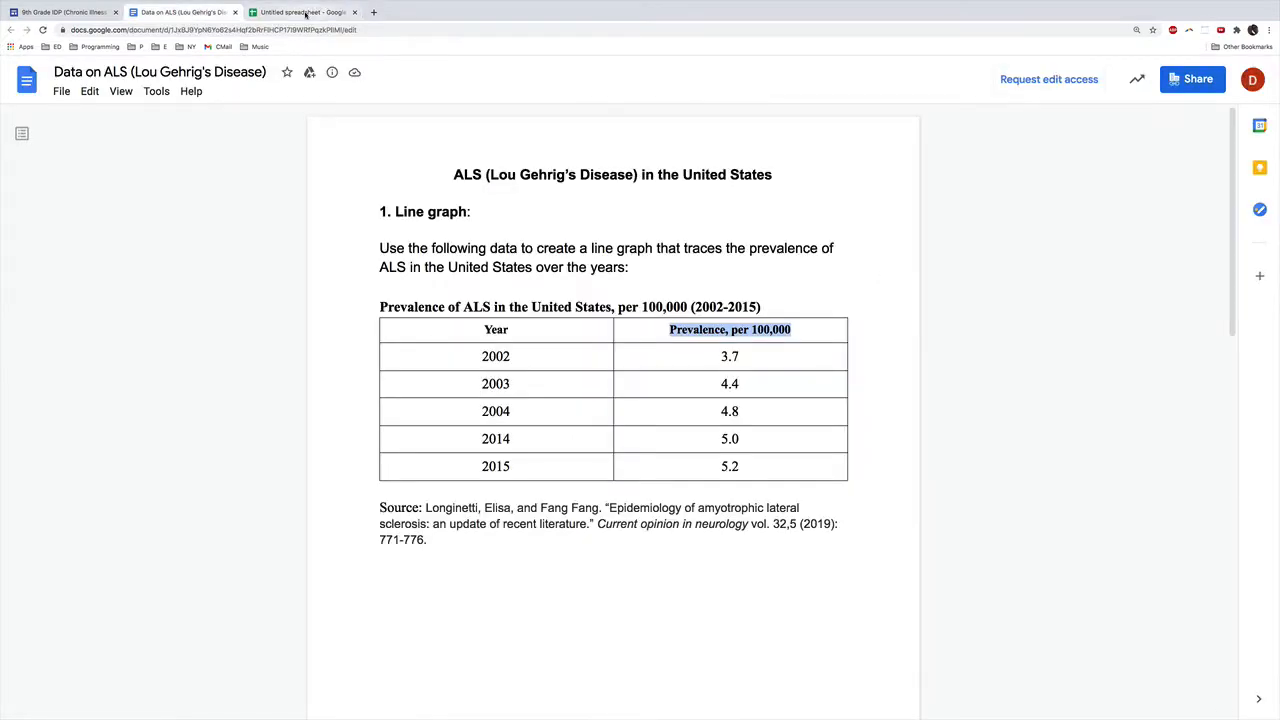
left_click(300, 12)
type("2003")
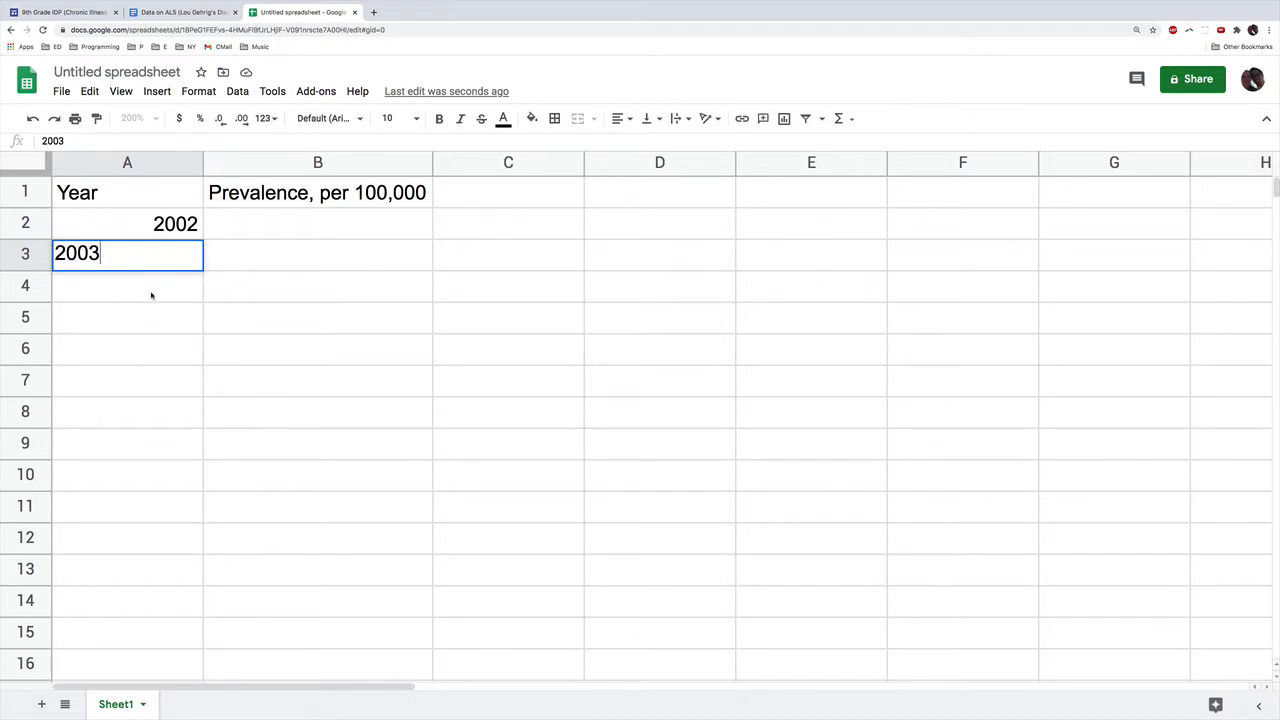
key("Return")
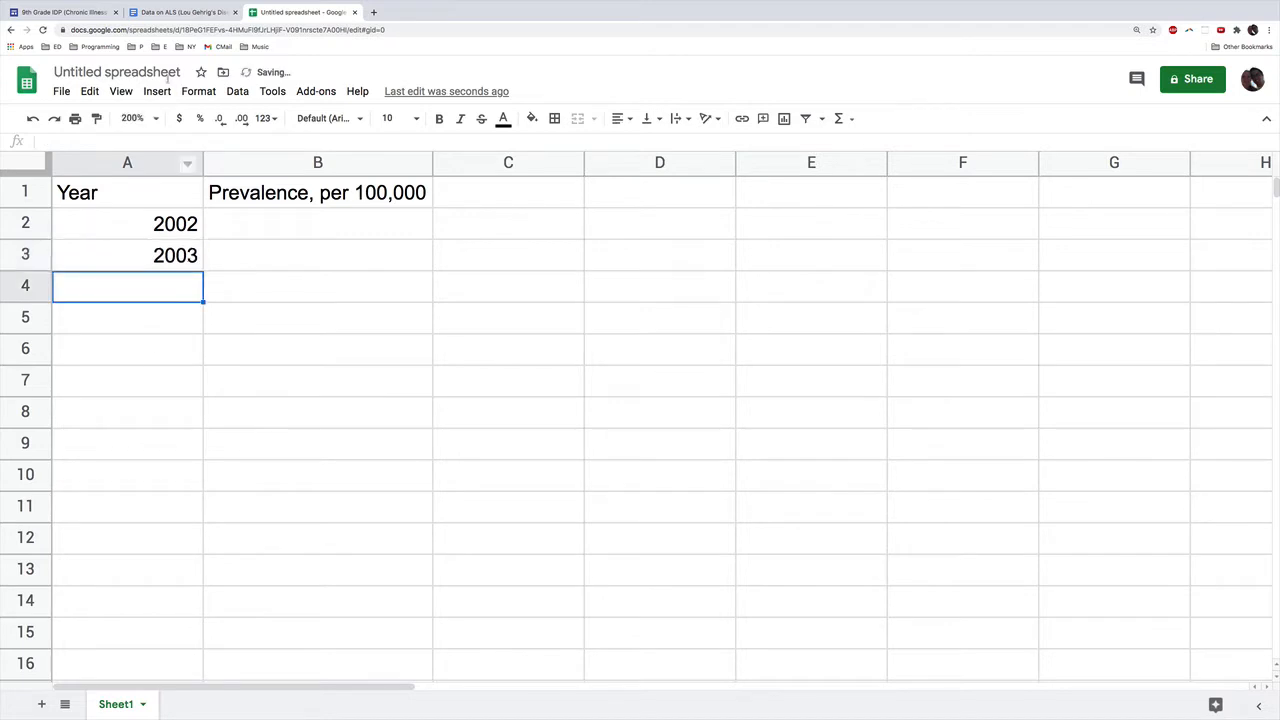
Step: Enter the remaining years from the ALS table, 2004, 2014 and 2015, in cells A4 to A6
left_click(197, 12)
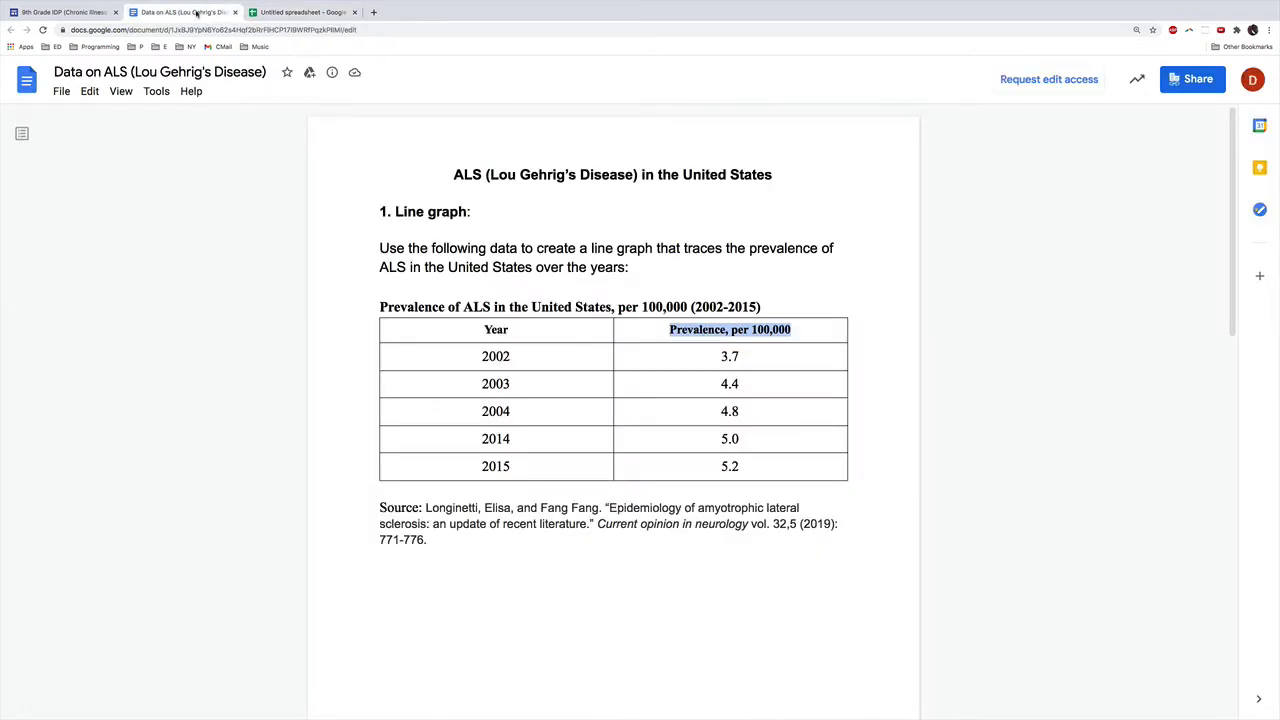
left_click(283, 12)
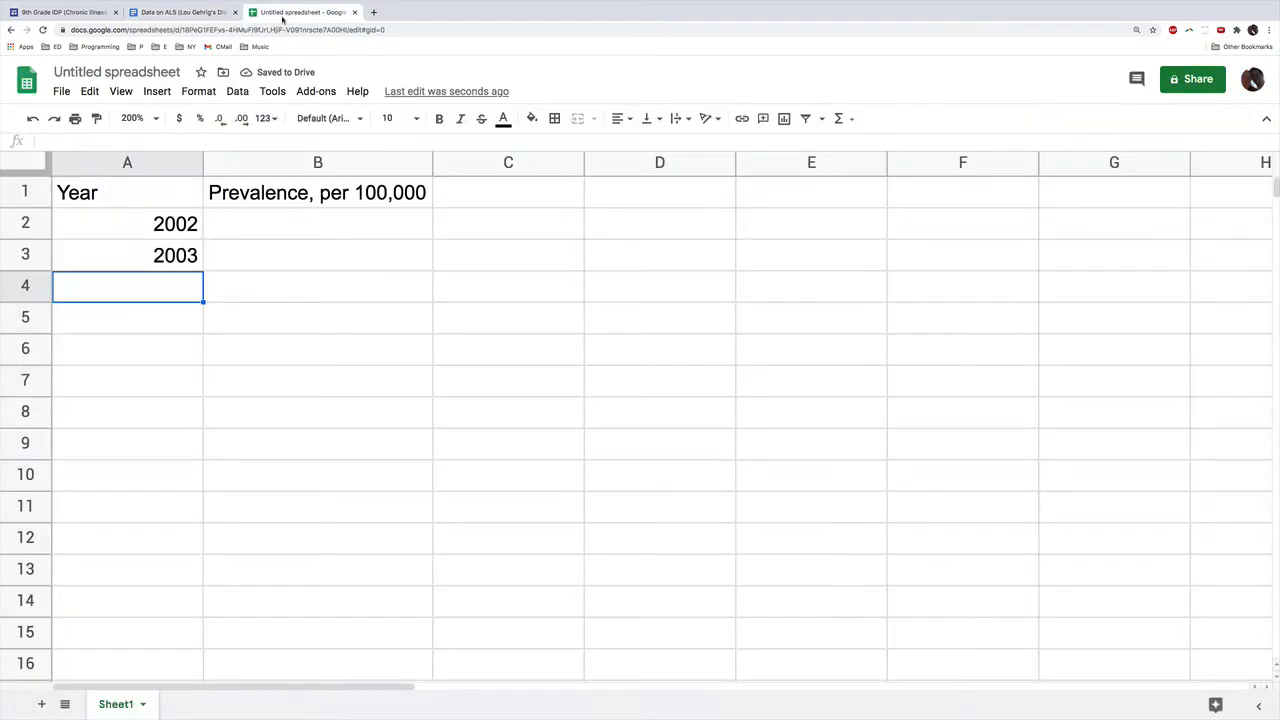
type("2004")
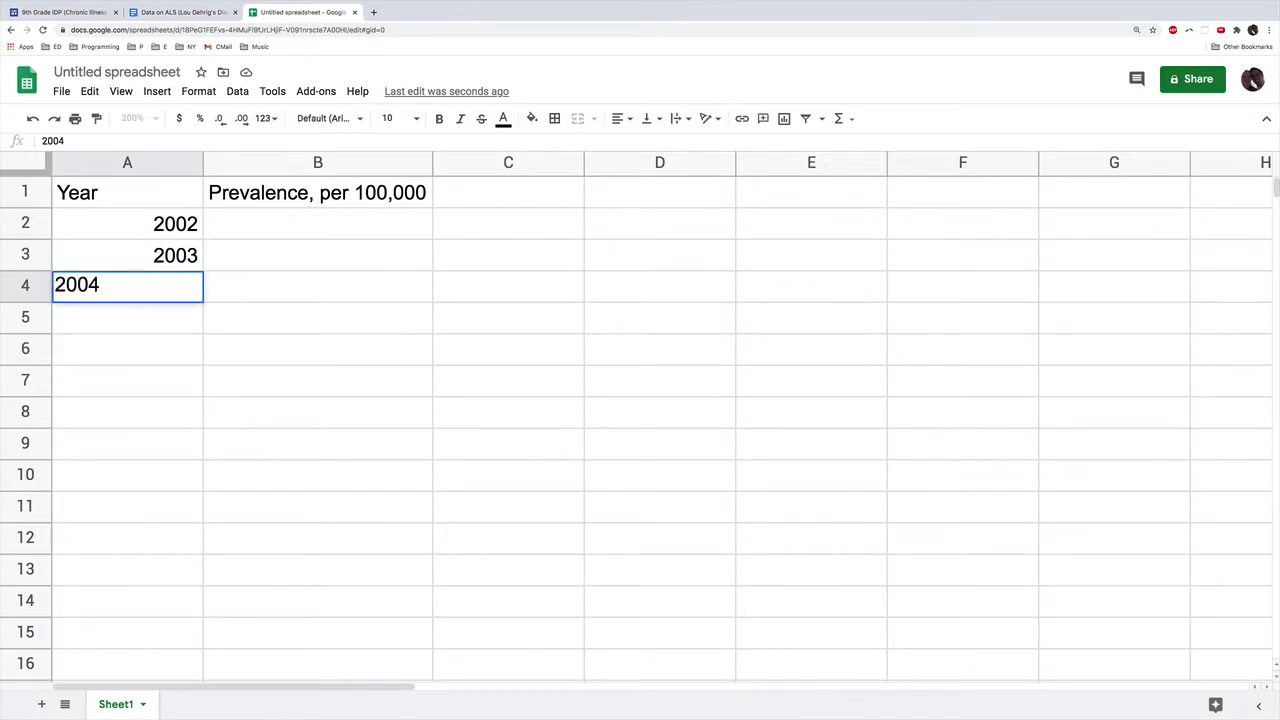
key("Return")
type("2014")
key("Return")
type("2015")
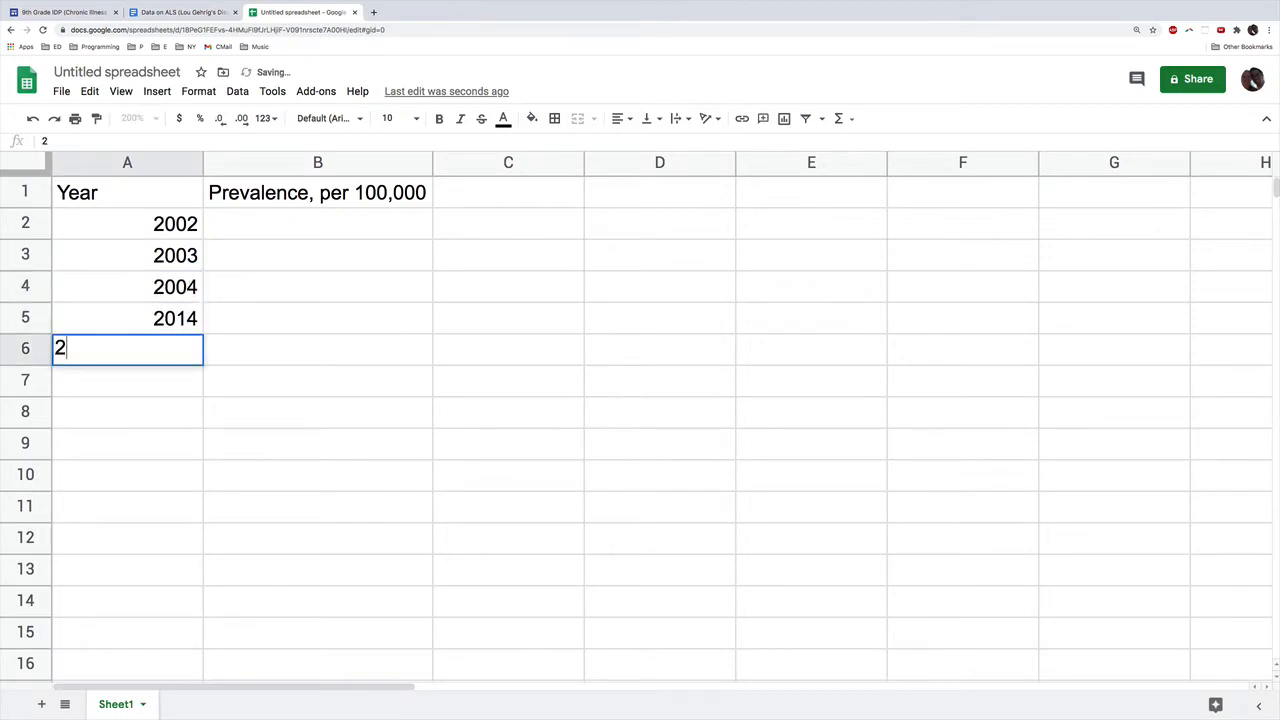
key("Tab")
Step: Enter the 2002 prevalence from the ALS table, 3.7, in cell B2
key("Up")
key("Up")
key("Up")
key("Up")
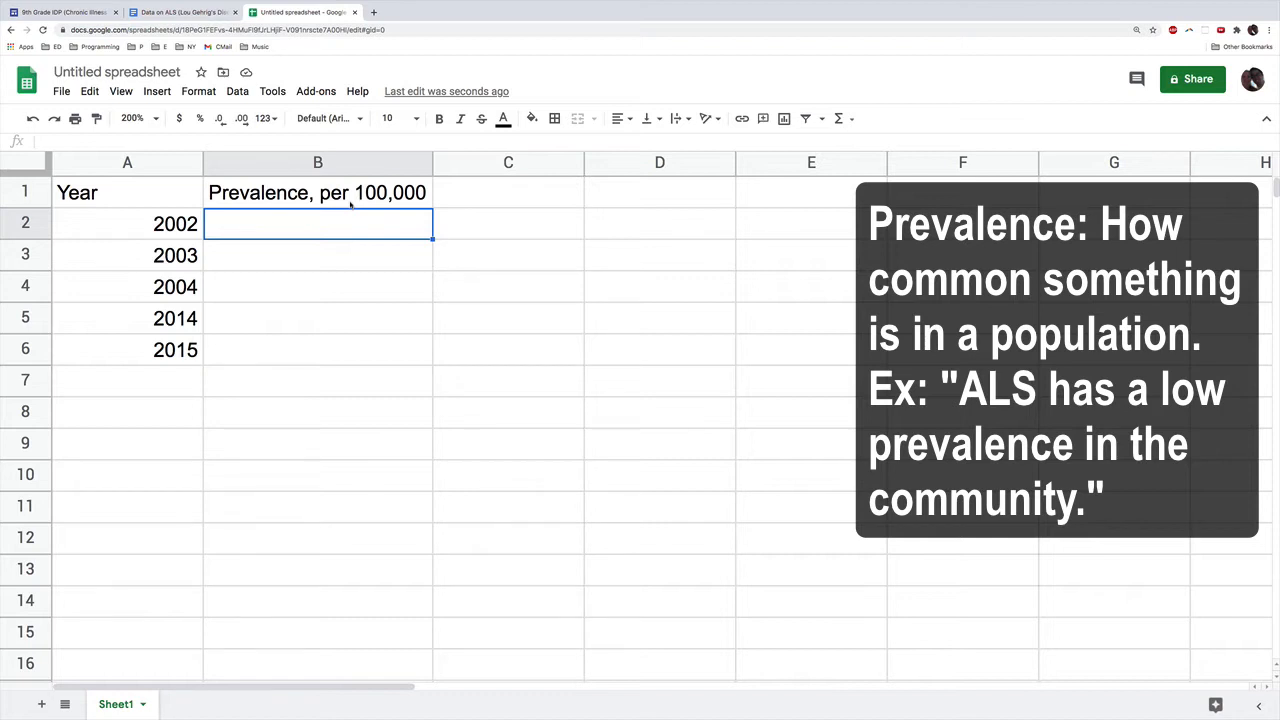
left_click(182, 12)
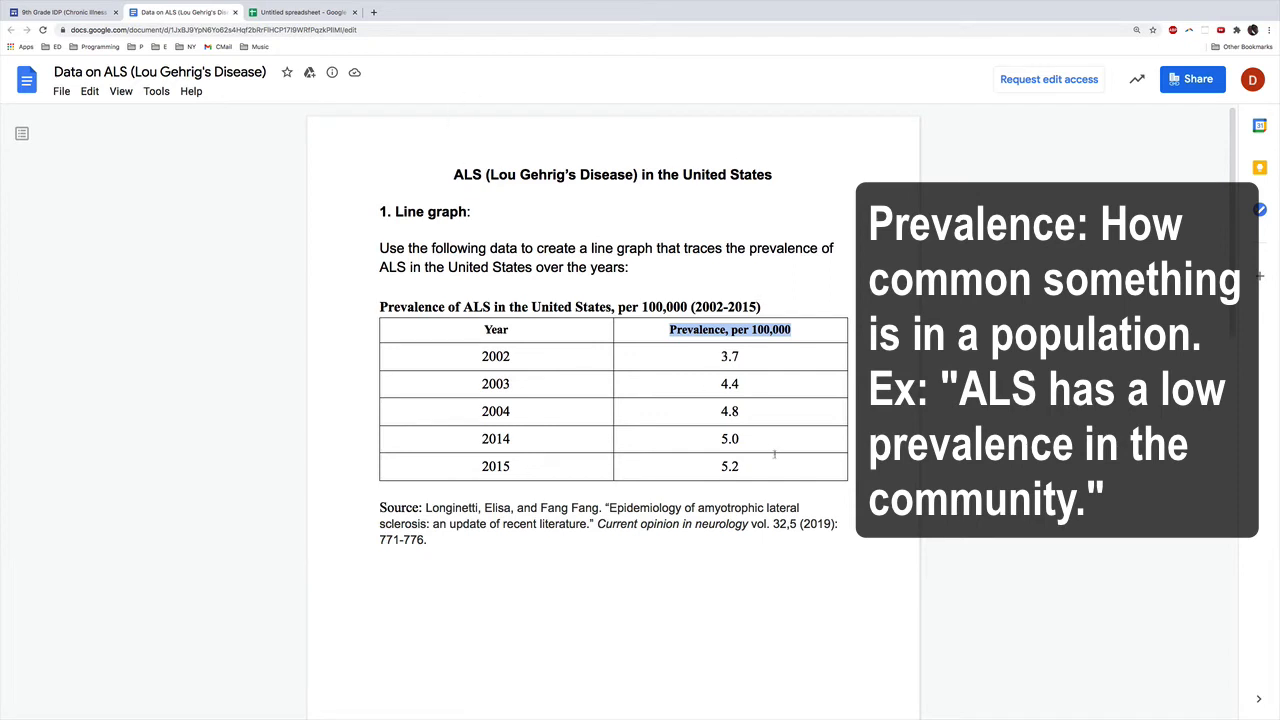
left_click(295, 34)
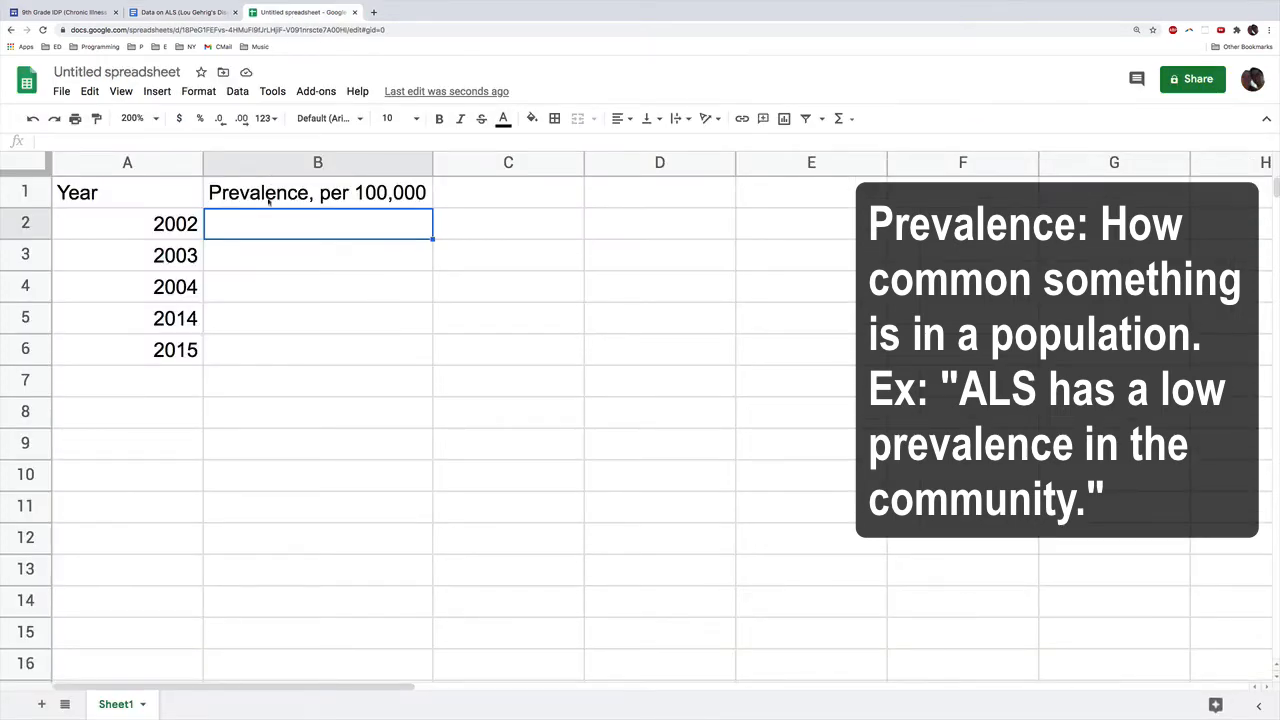
type("3.7")
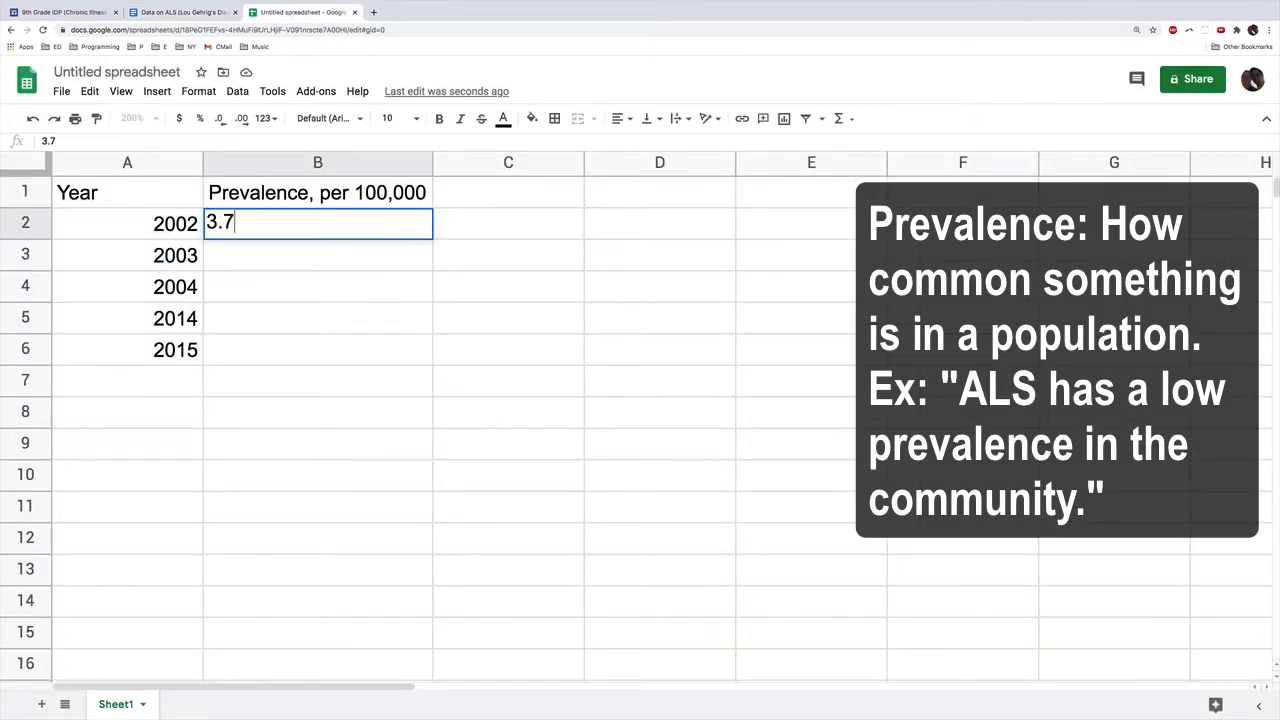
key("Return")
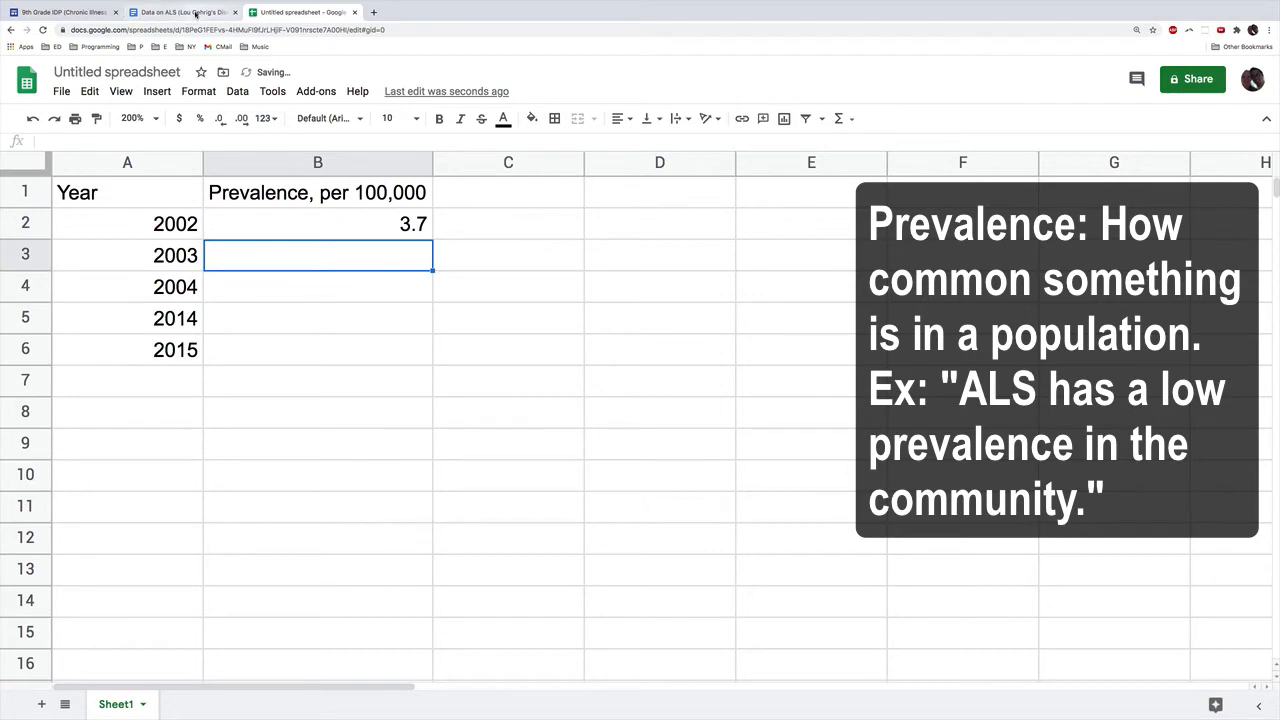
Step: Enter the 2003 prevalence from the ALS table, 4.4, in cell B3
left_click(196, 13)
left_click(288, 15)
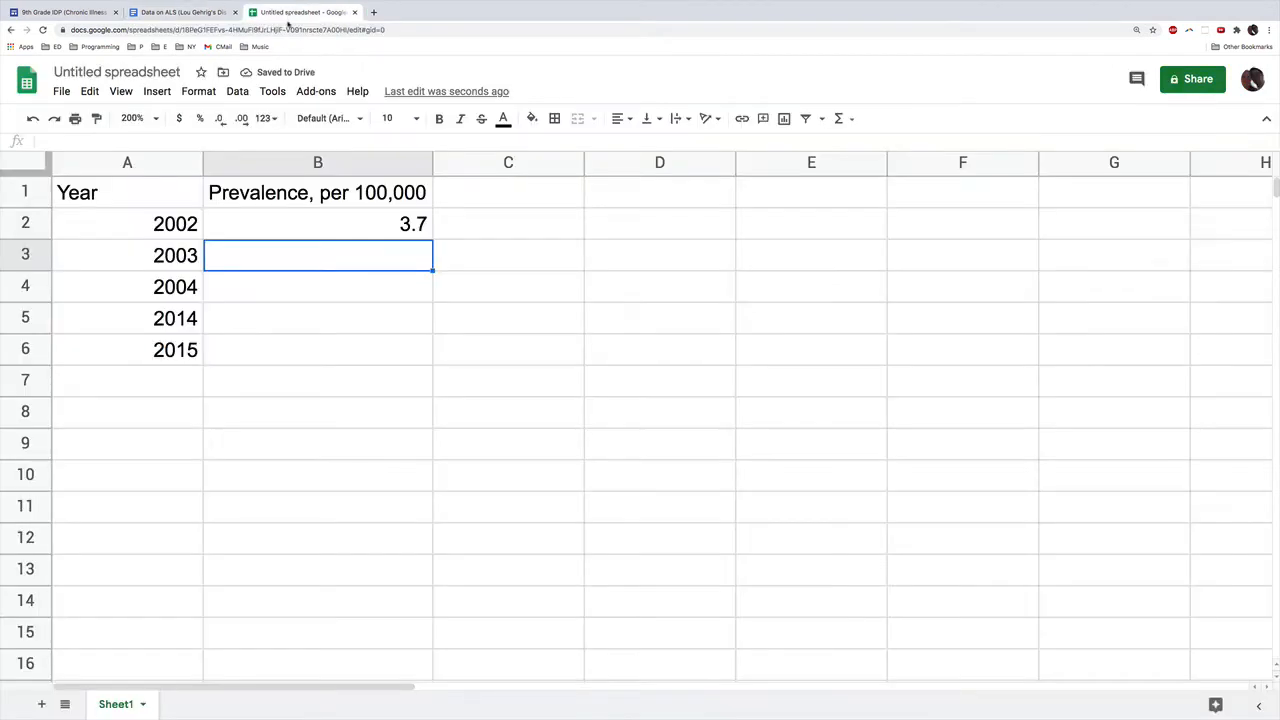
type("4.4")
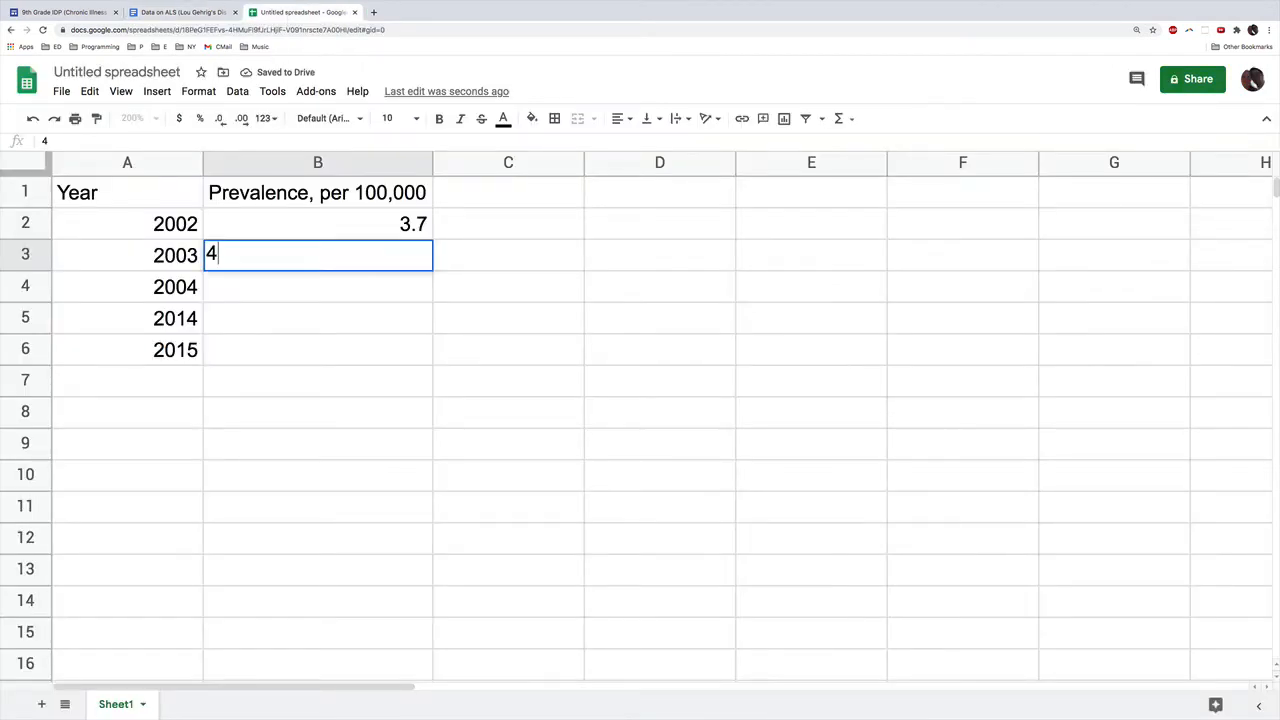
left_click(204, 14)
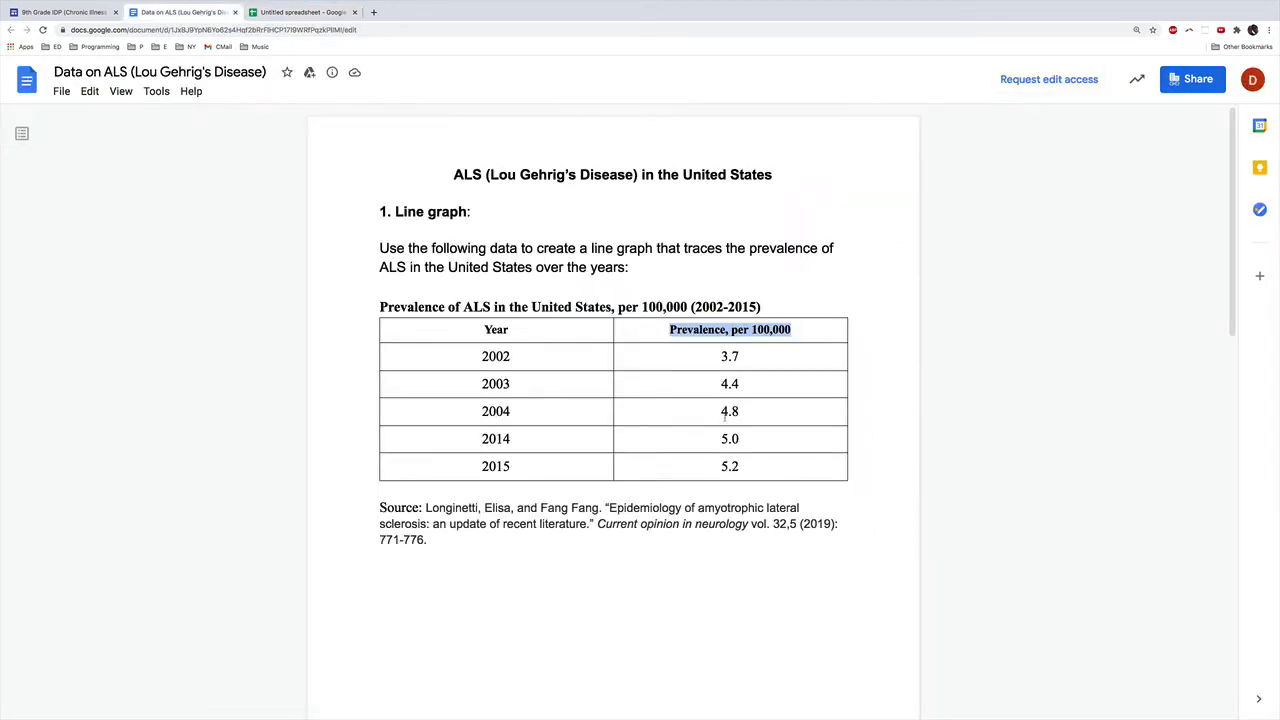
left_click(323, 14)
key("Return")
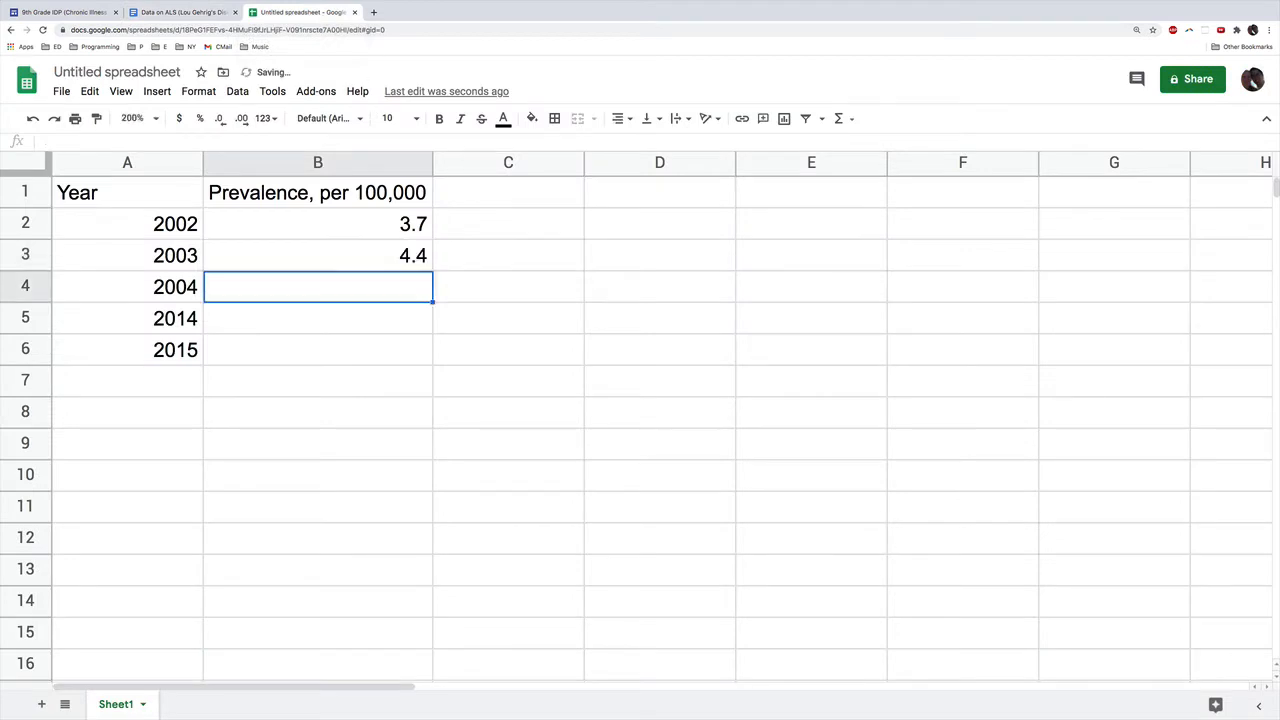
Step: Enter the prevalence values 4.8, 5.0 and 5.2 for 2004, 2014 and 2015 in cells B4 to B6
type("4.8")
key("Return")
type(".")
key("BackSpace")
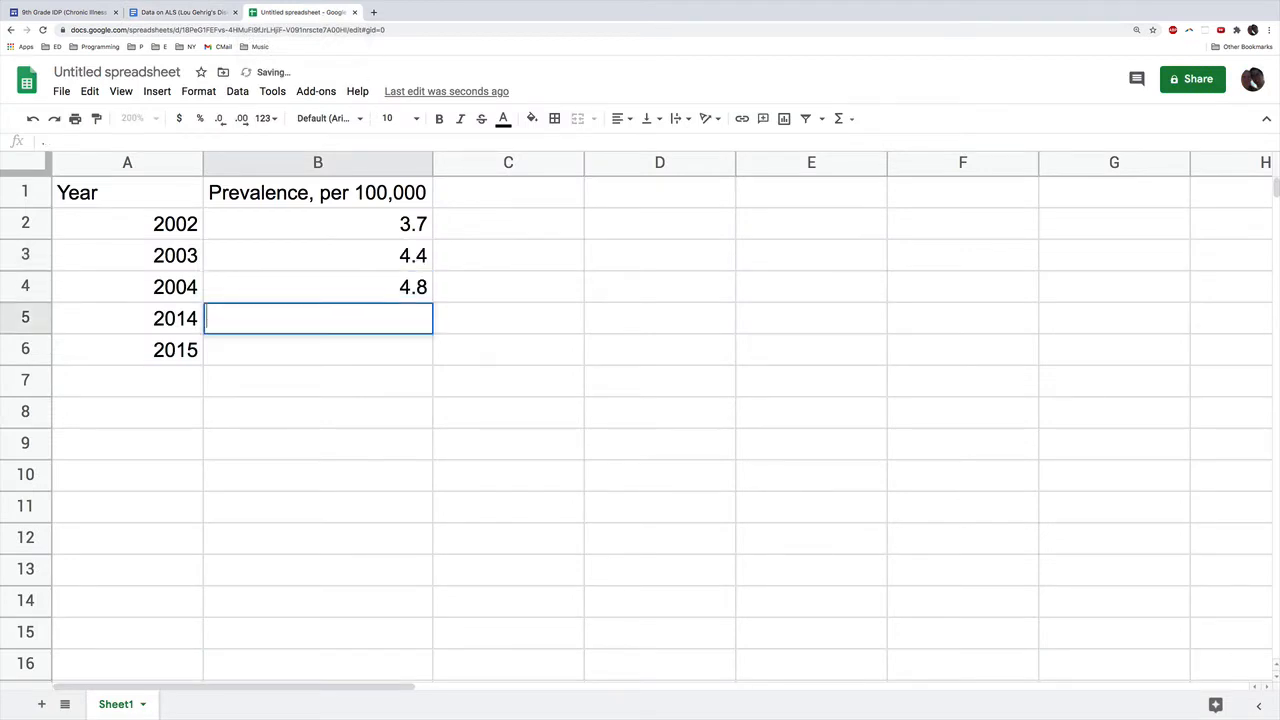
type("5.0")
key("Return")
type("5.2")
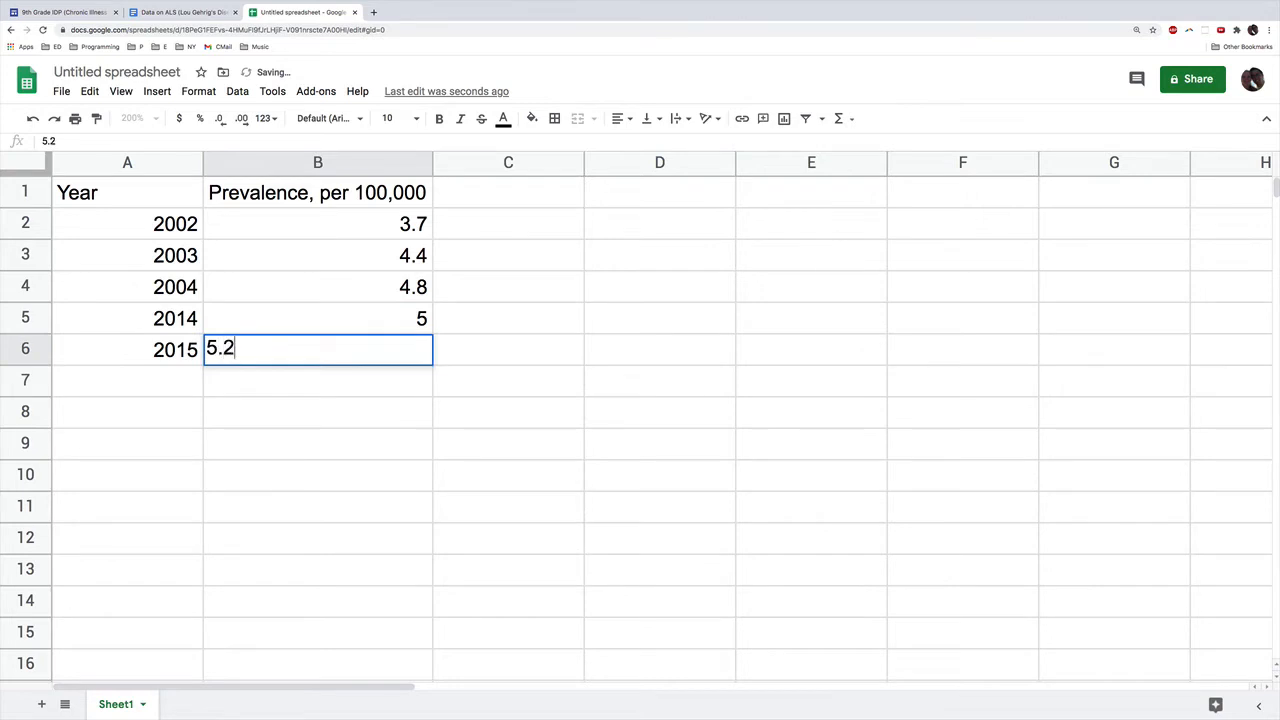
key("Return")
key("Up")
key("Up")
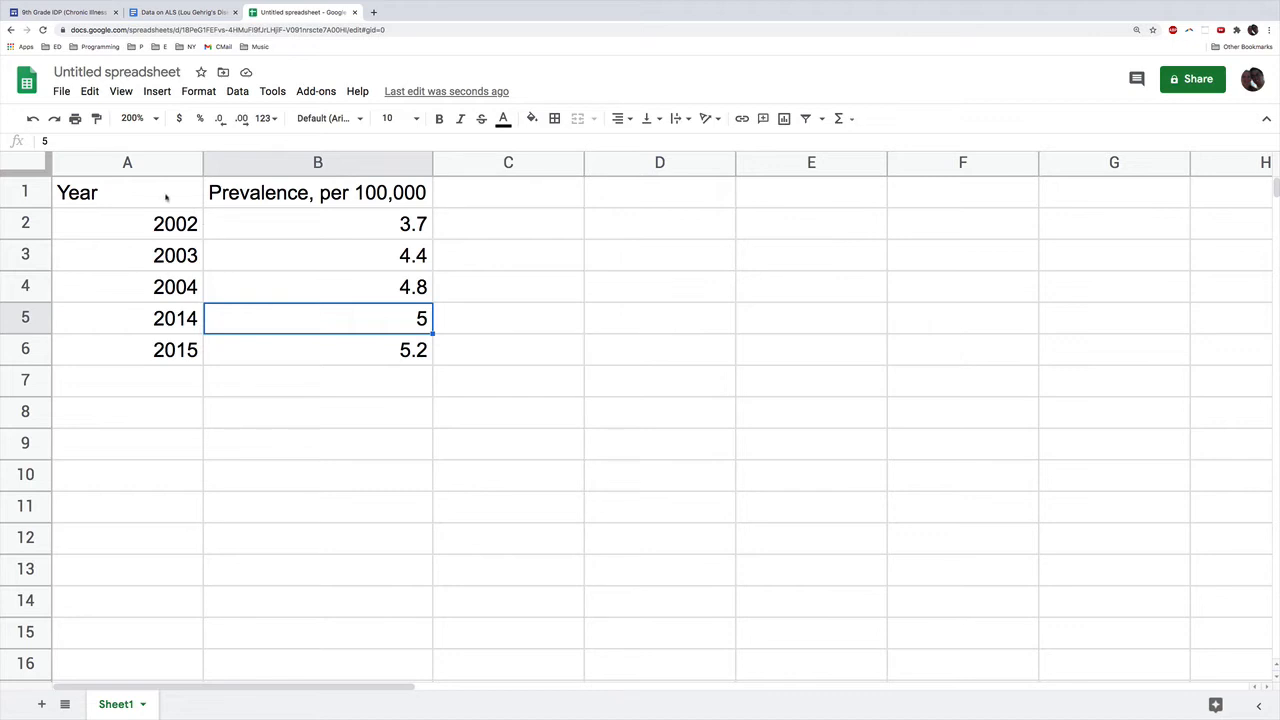
Step: Insert a chart from the Year and Prevalence data in cells A1 to B6, including the headers
left_click_drag(166, 192, 240, 283)
left_click_drag(235, 325, 232, 351)
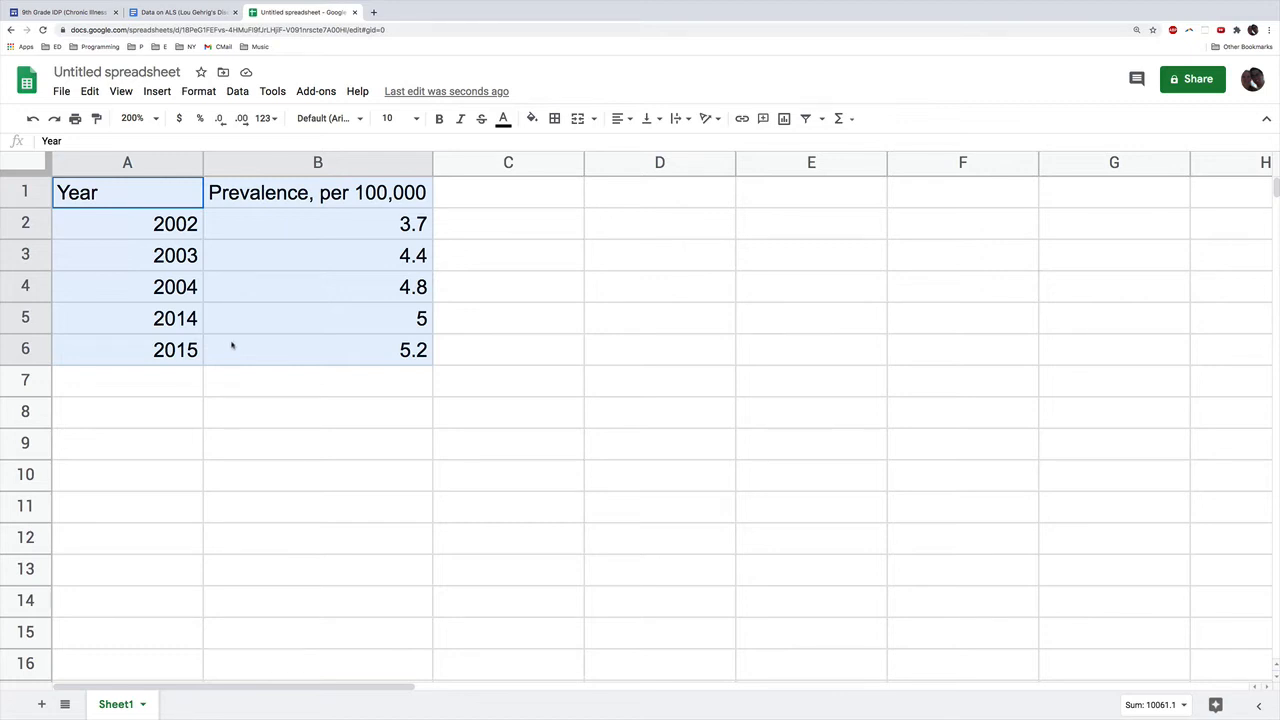
left_click_drag(232, 345, 232, 345)
left_click(159, 93)
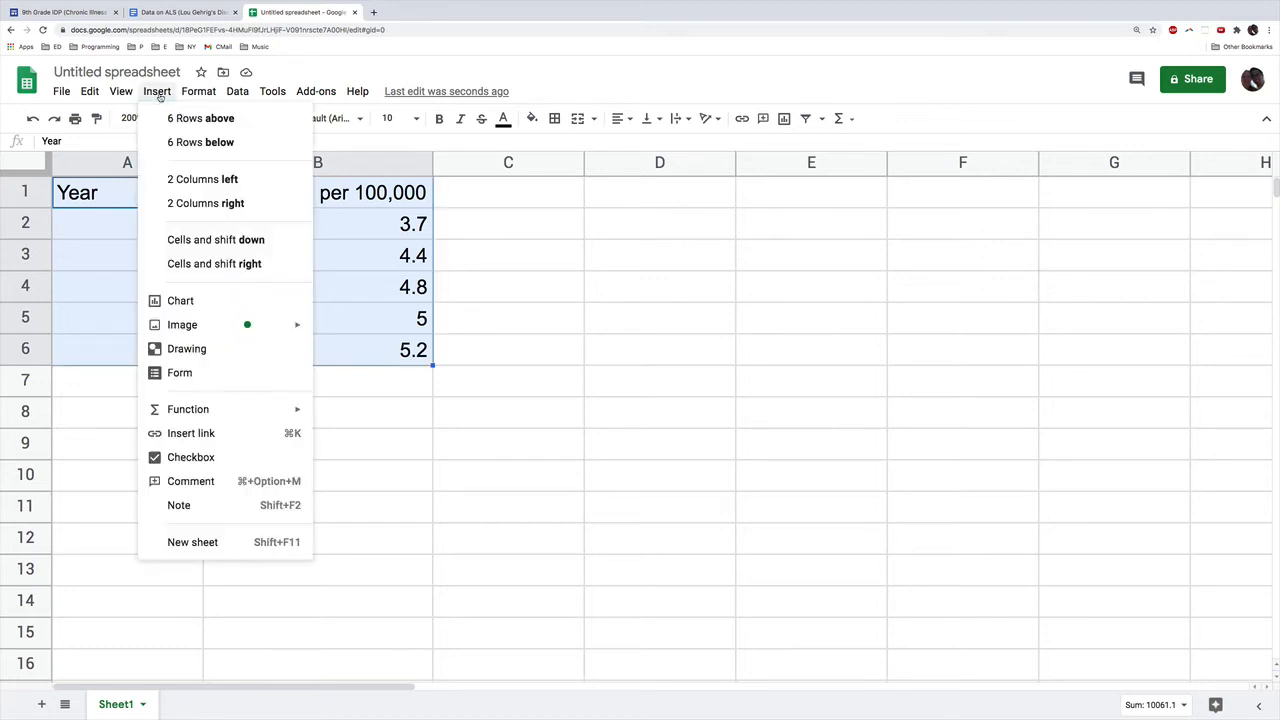
left_click(180, 310)
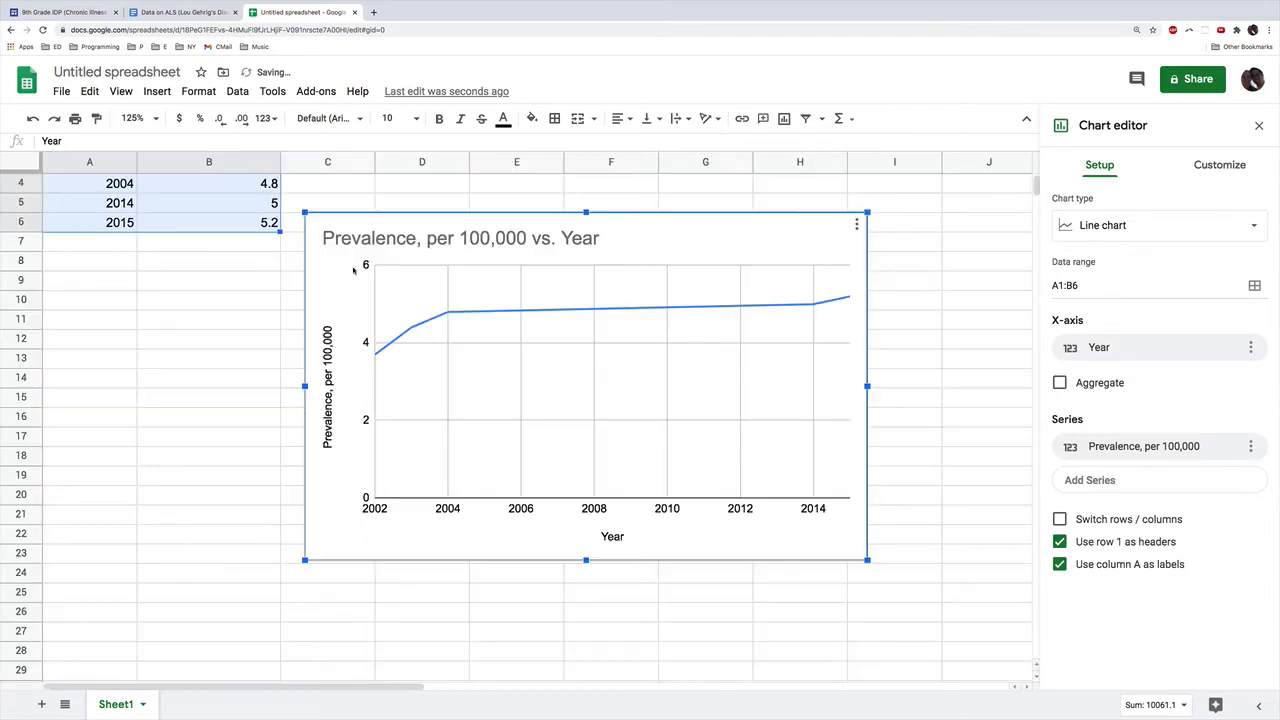
Step: Replace the chart title with "ALS In the United States", based on the ALS document's heading
double_click(419, 238)
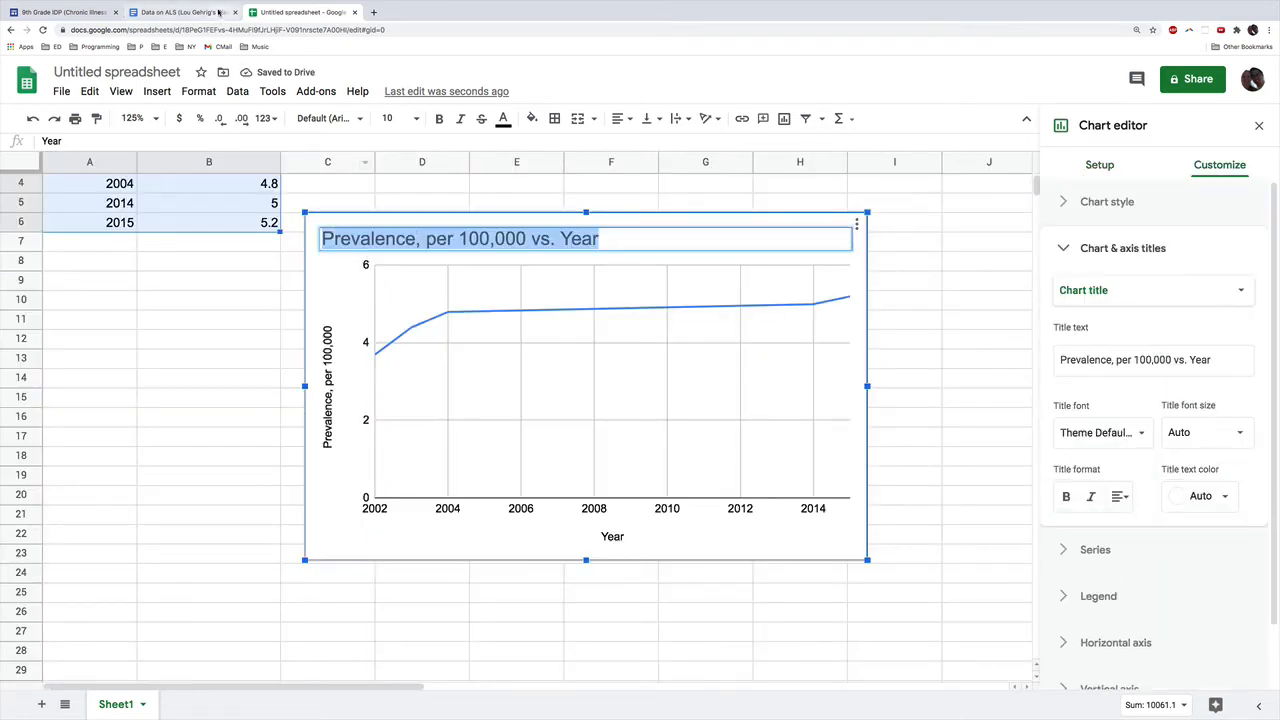
left_click(180, 12)
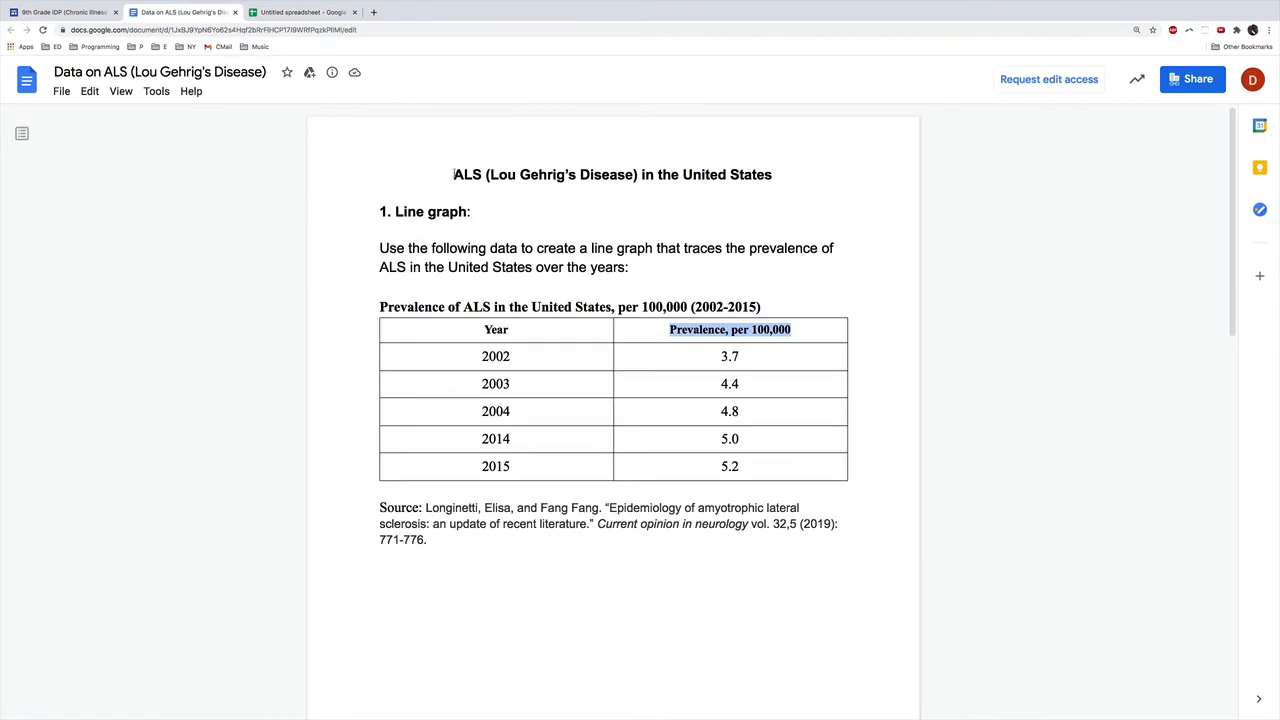
left_click_drag(453, 175, 778, 174)
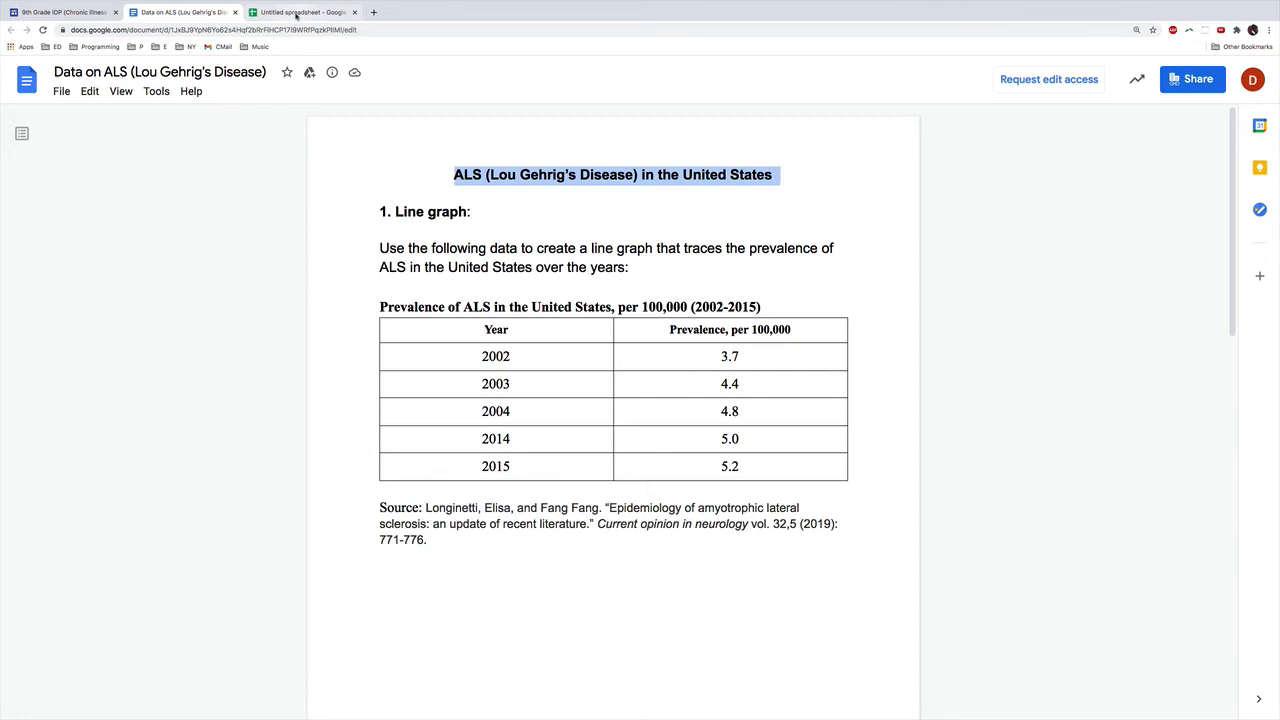
left_click(290, 12)
left_click(491, 240)
double_click(491, 238)
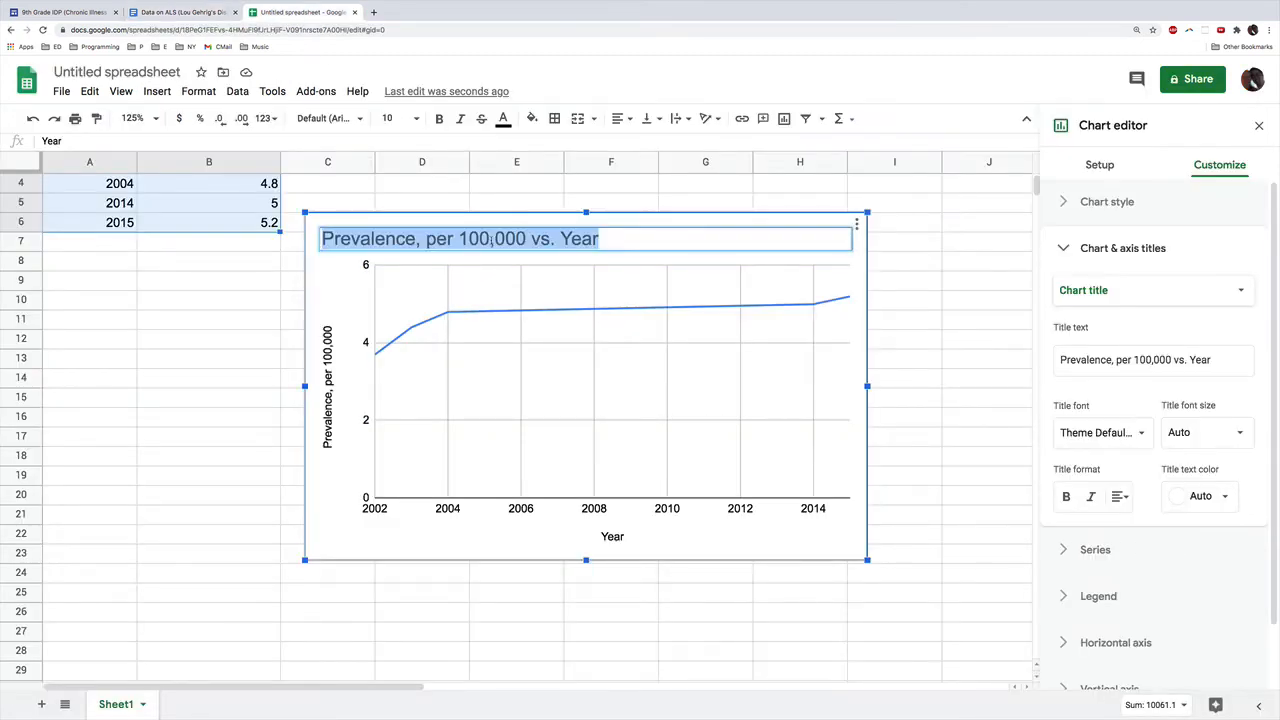
type("ALS In the United States")
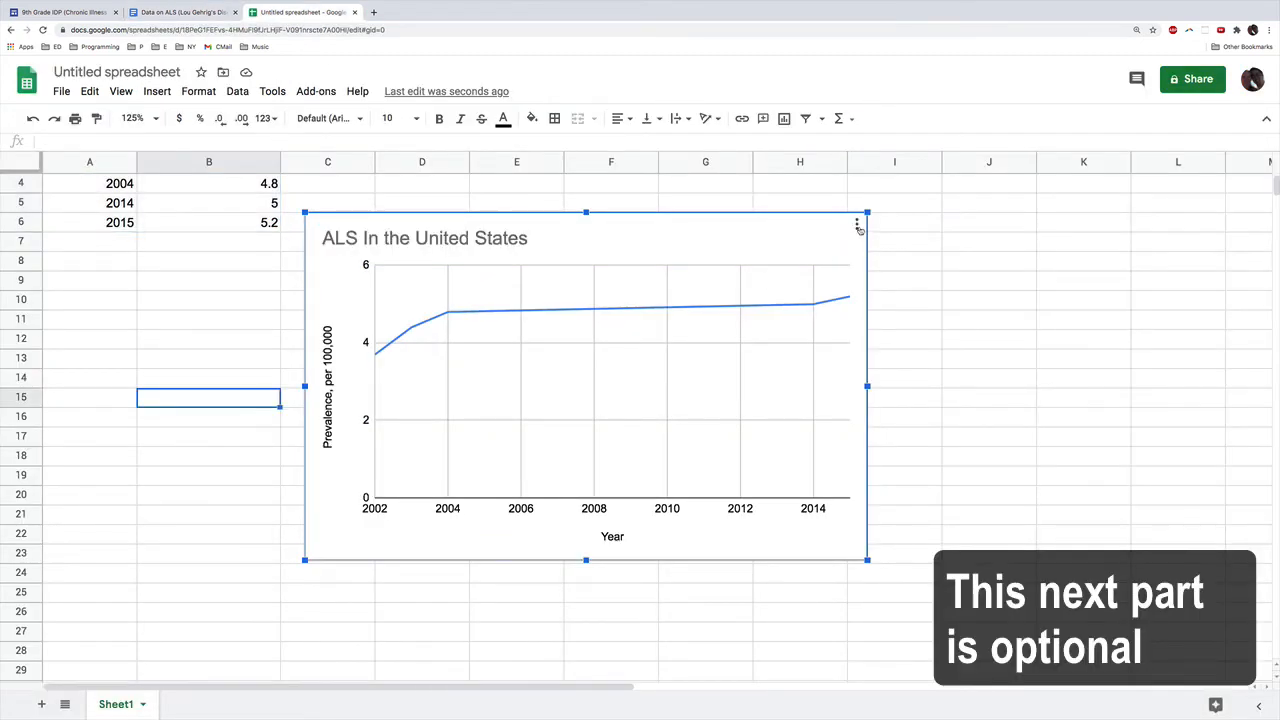
Step: Edit the chart and set its vertical axis minimum to 3.5
left_click(857, 226)
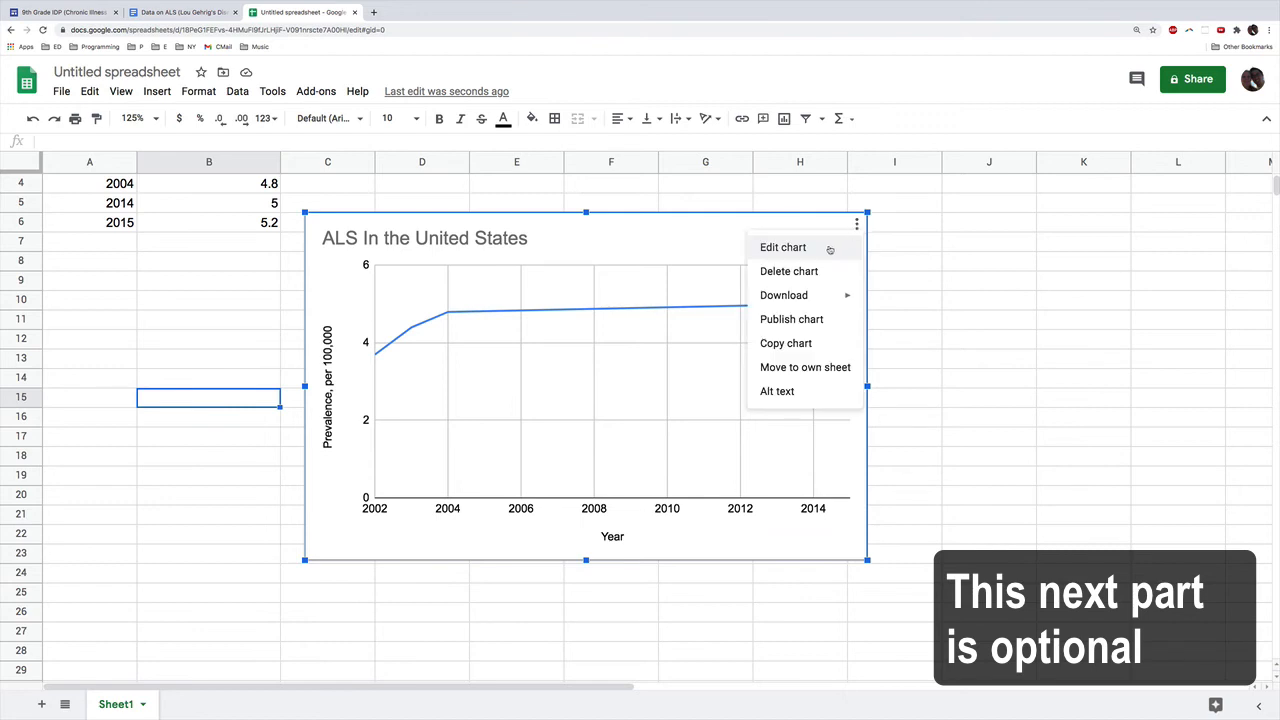
left_click(828, 250)
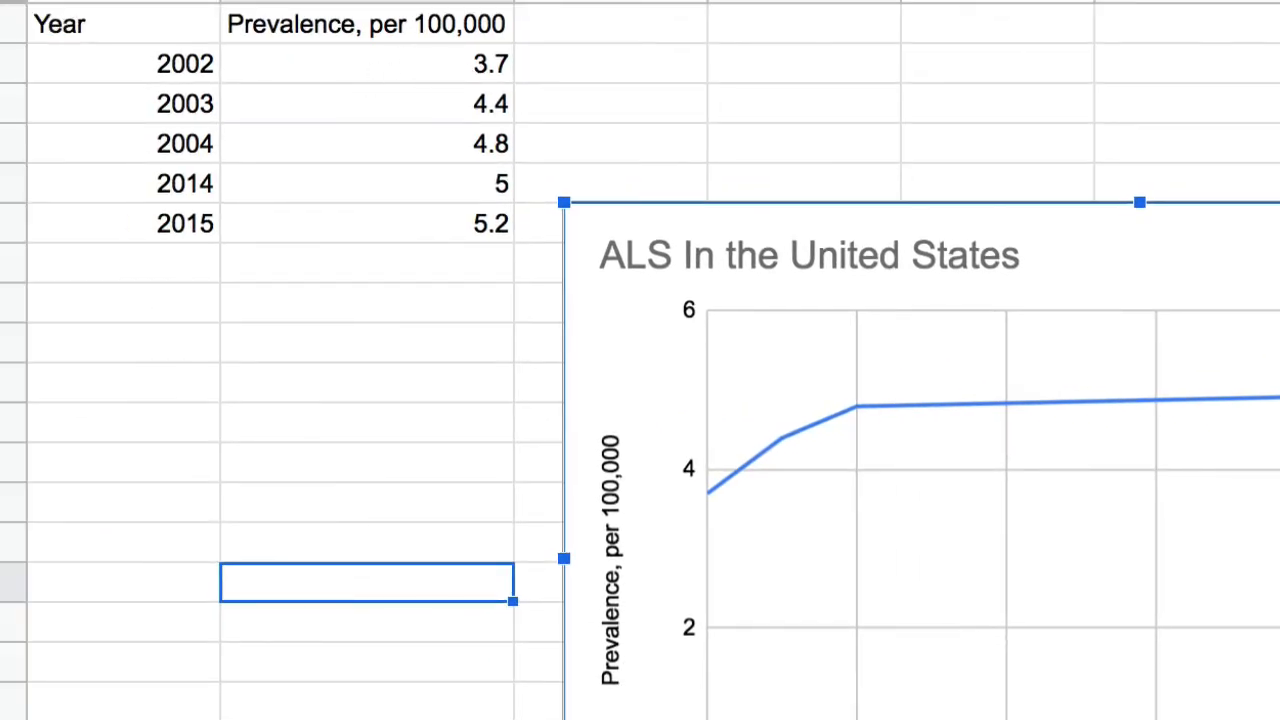
left_click(1205, 130)
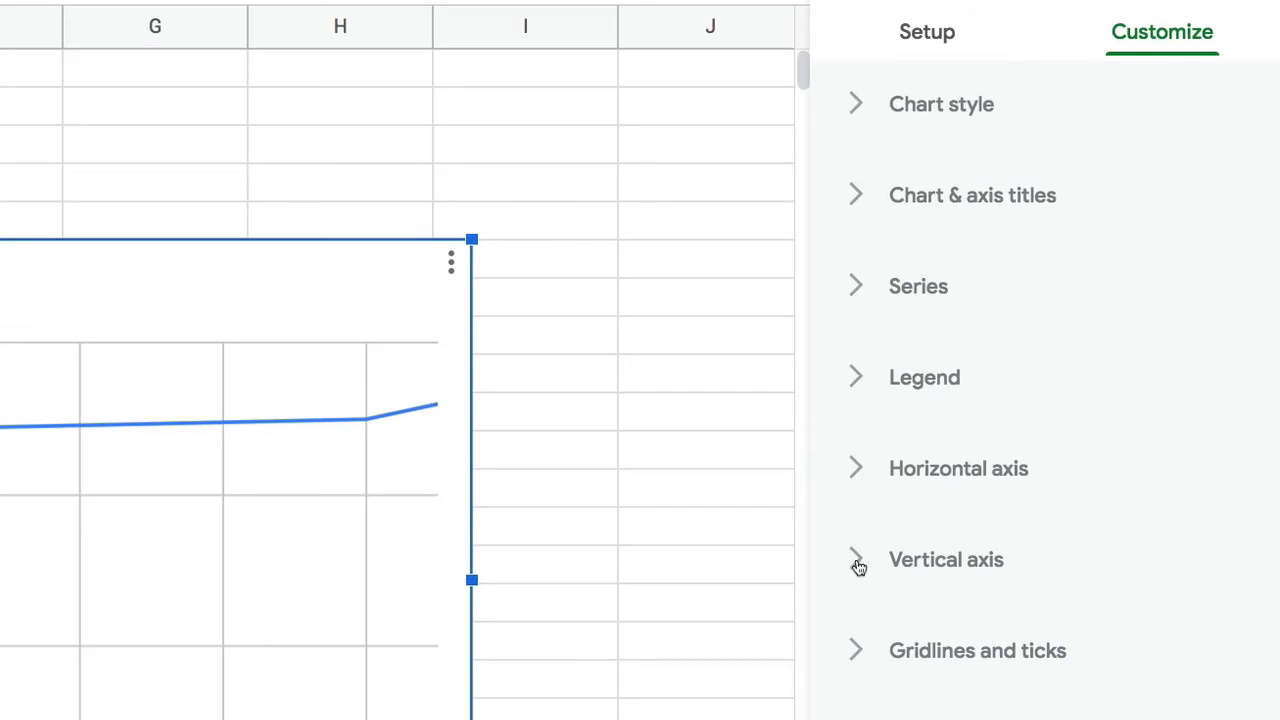
left_click(859, 563)
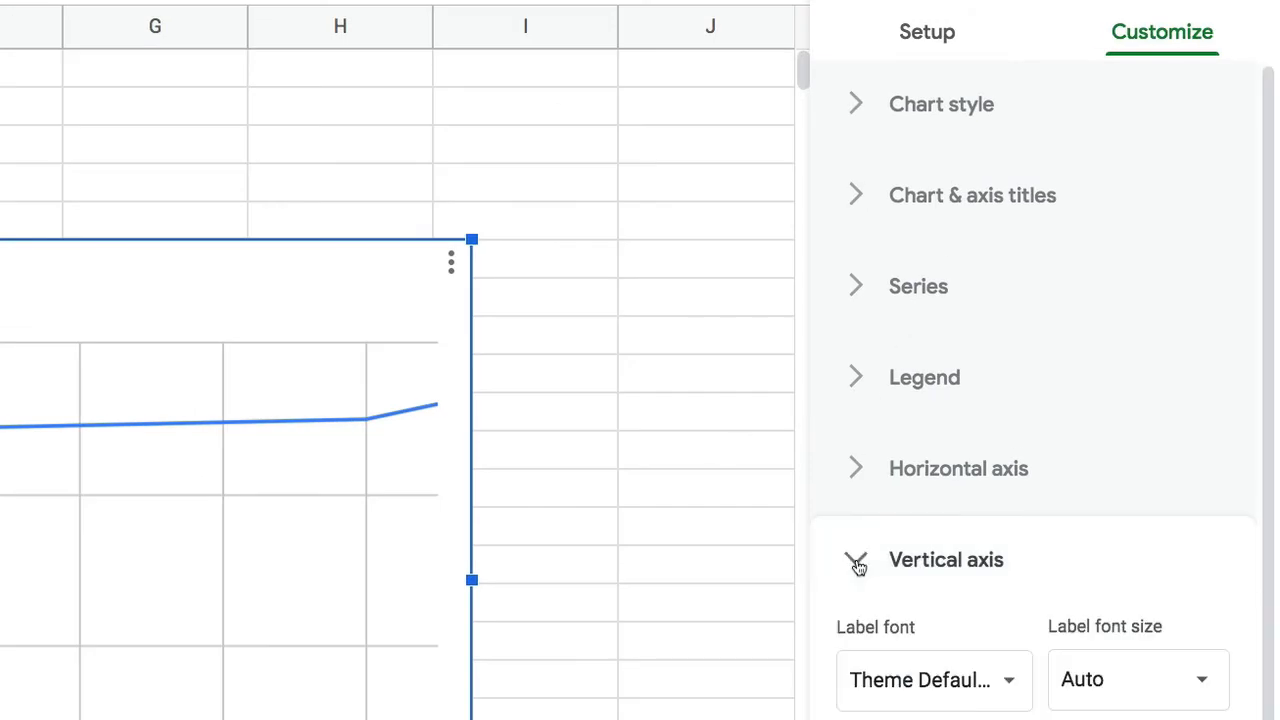
scroll(941, 695, "down", 2)
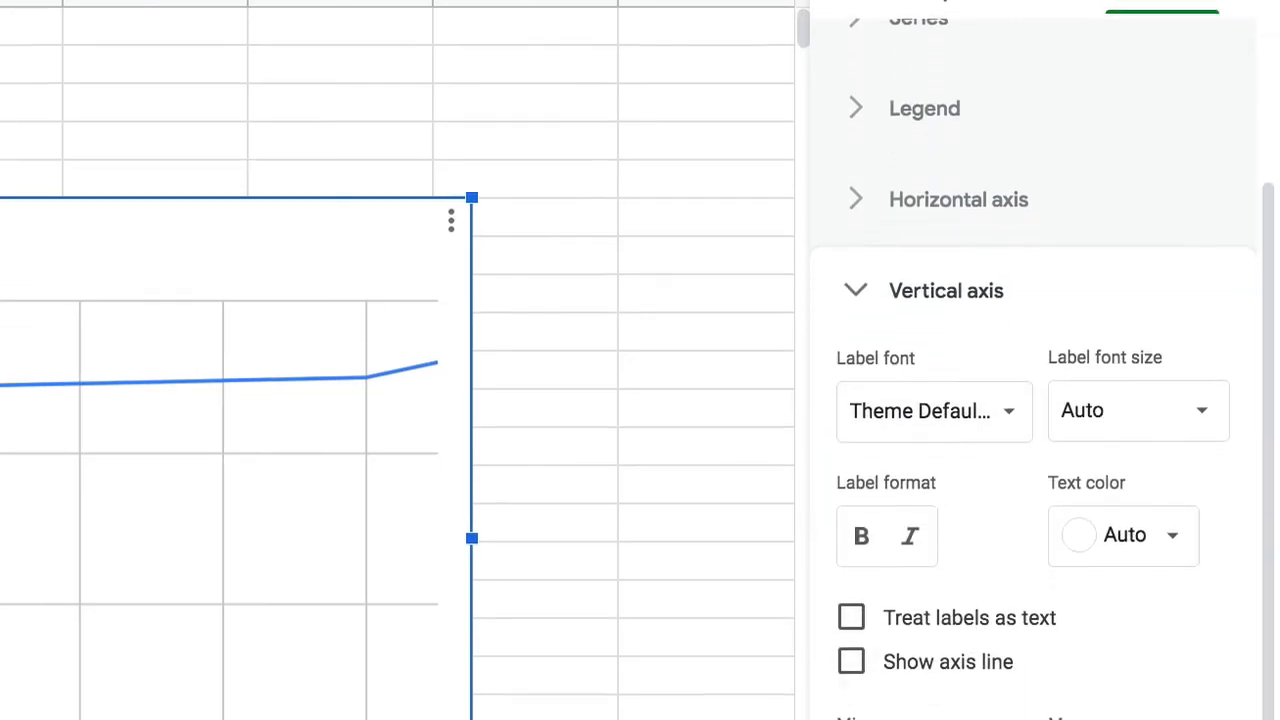
left_click(886, 508)
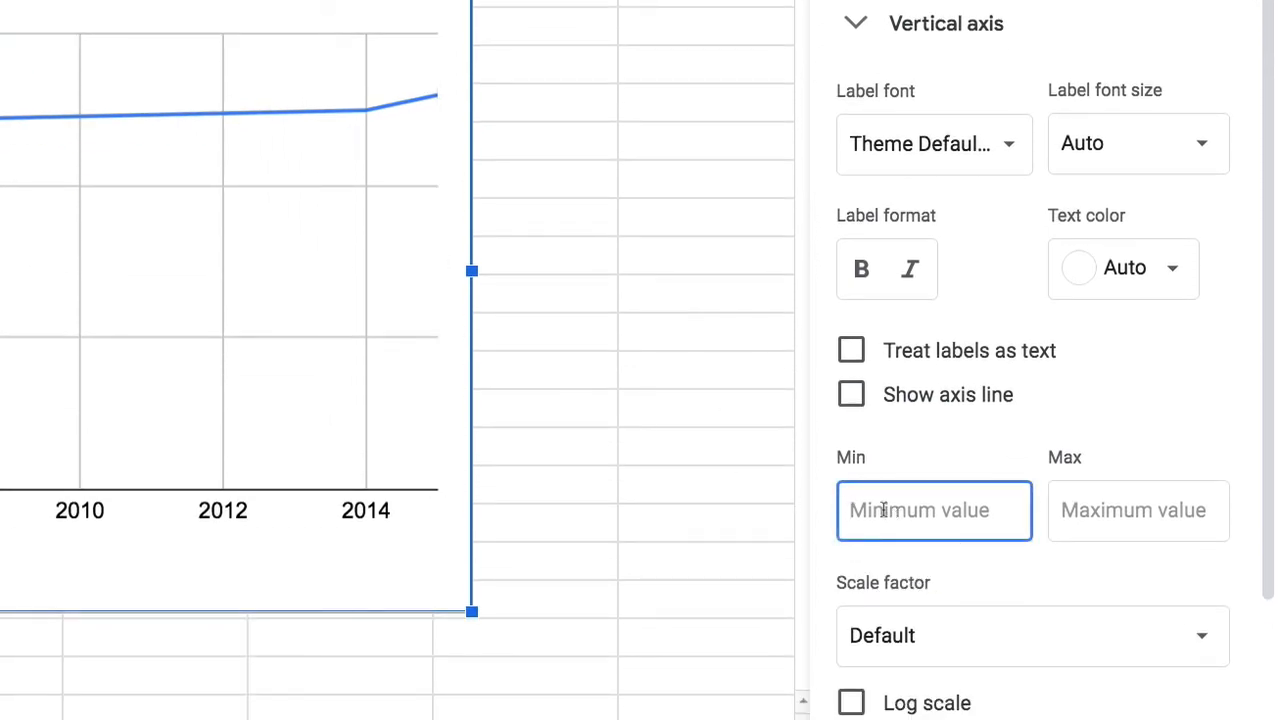
type("3.")
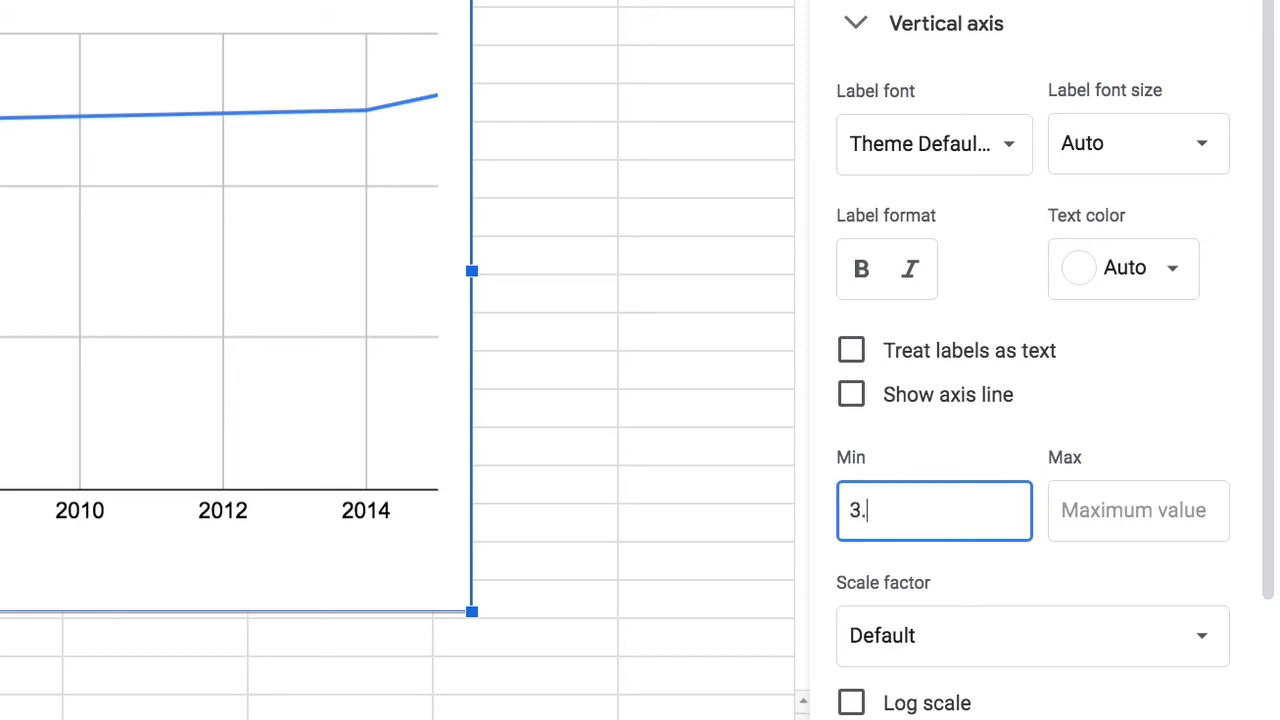
type("5")
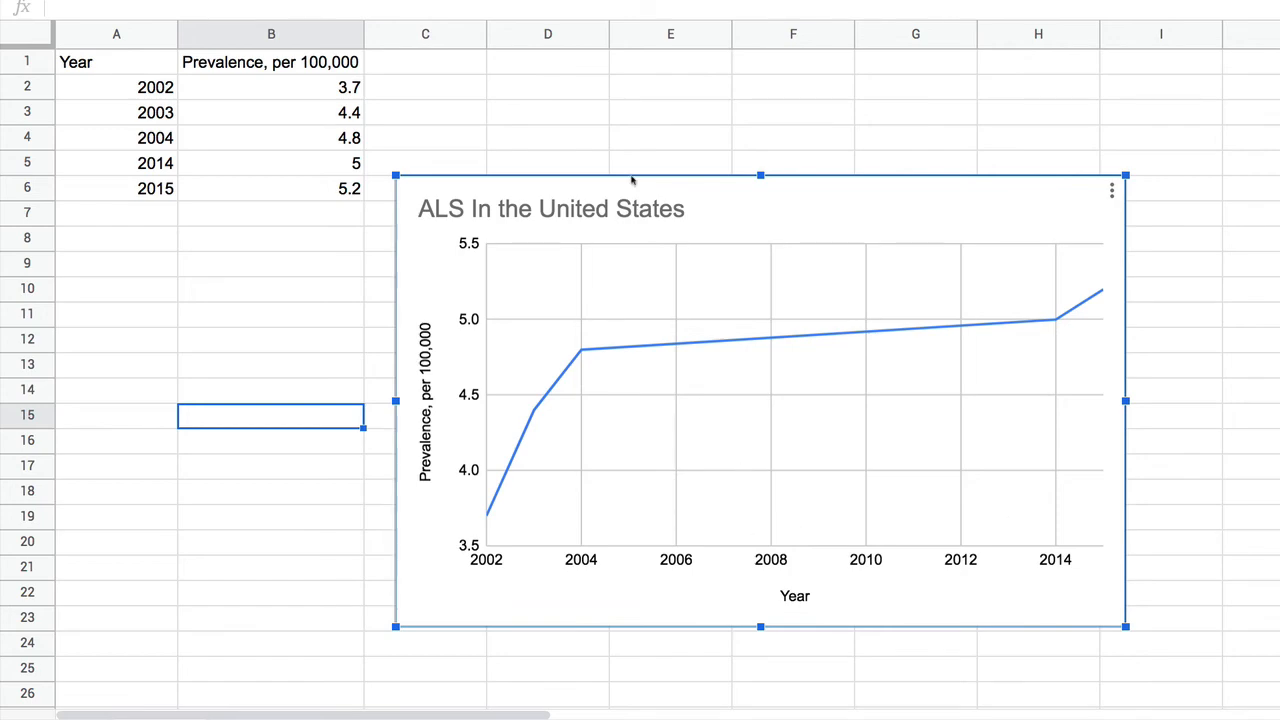
Step: Set the font of the "ALS In the United States" chart title to Wide
left_click(632, 222)
double_click(630, 222)
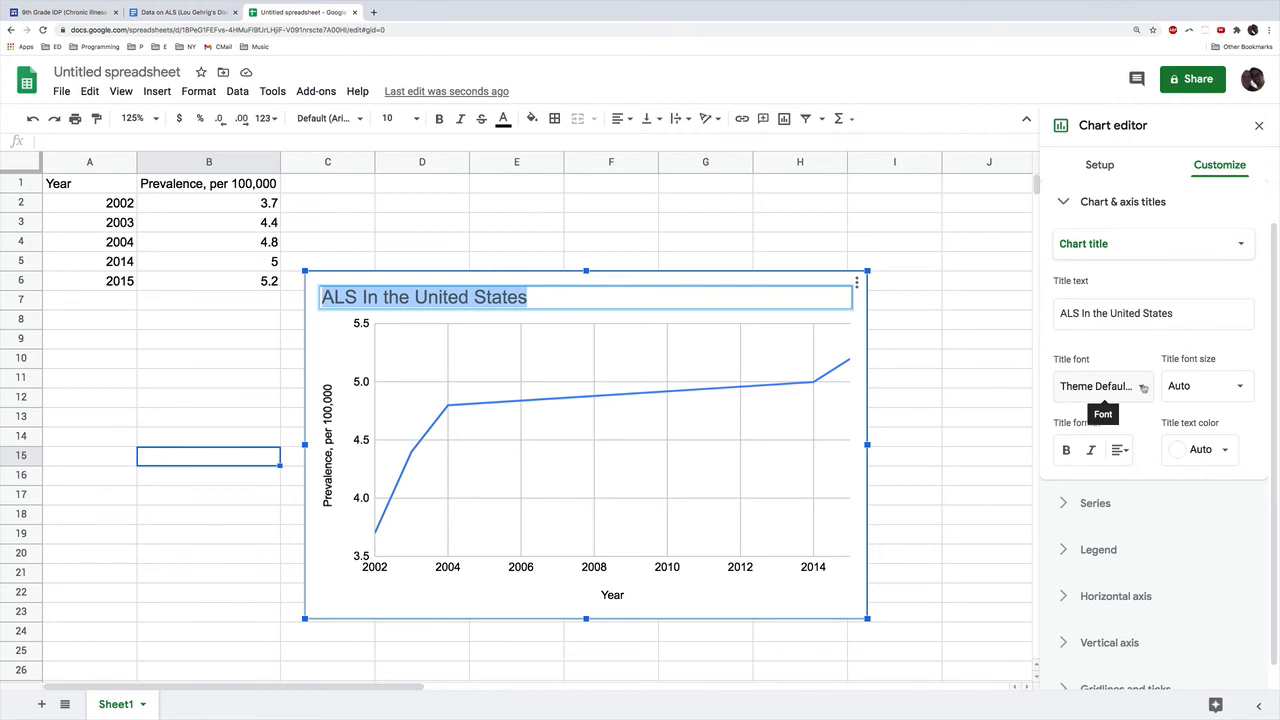
left_click(1143, 387)
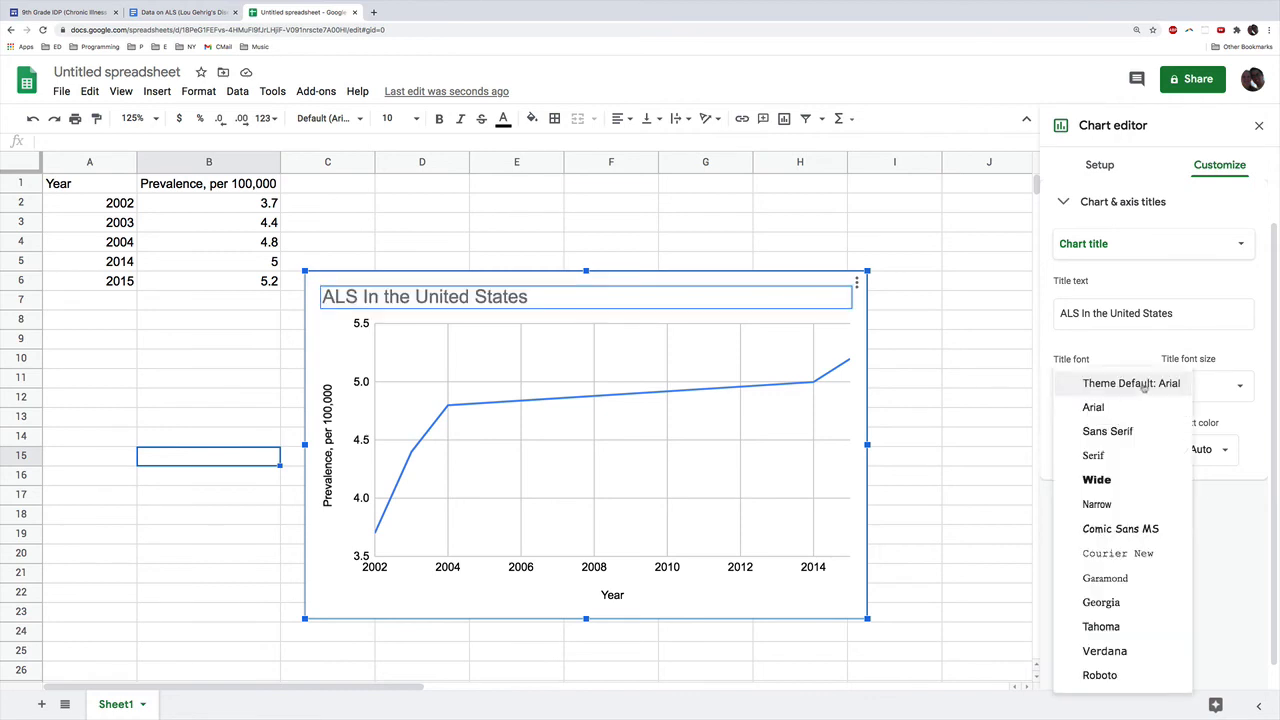
left_click(1115, 481)
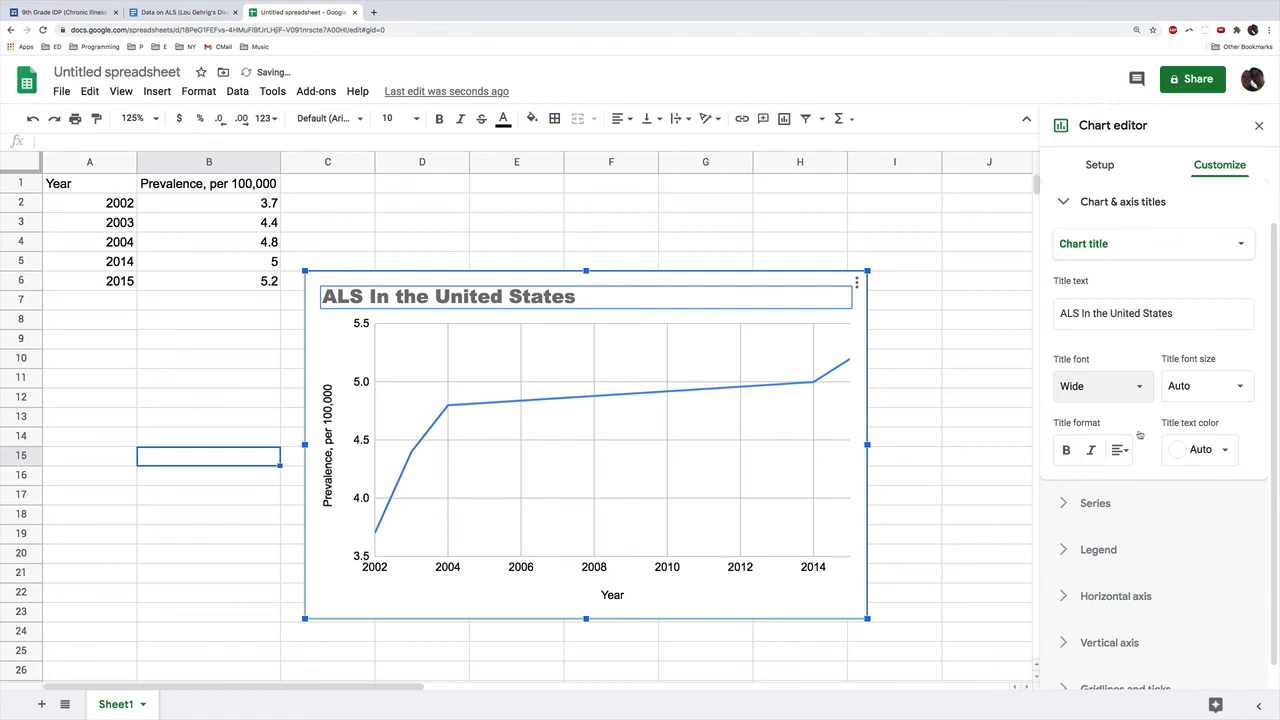
Step: Color the chart title black and center it above the graph
left_click(1224, 448)
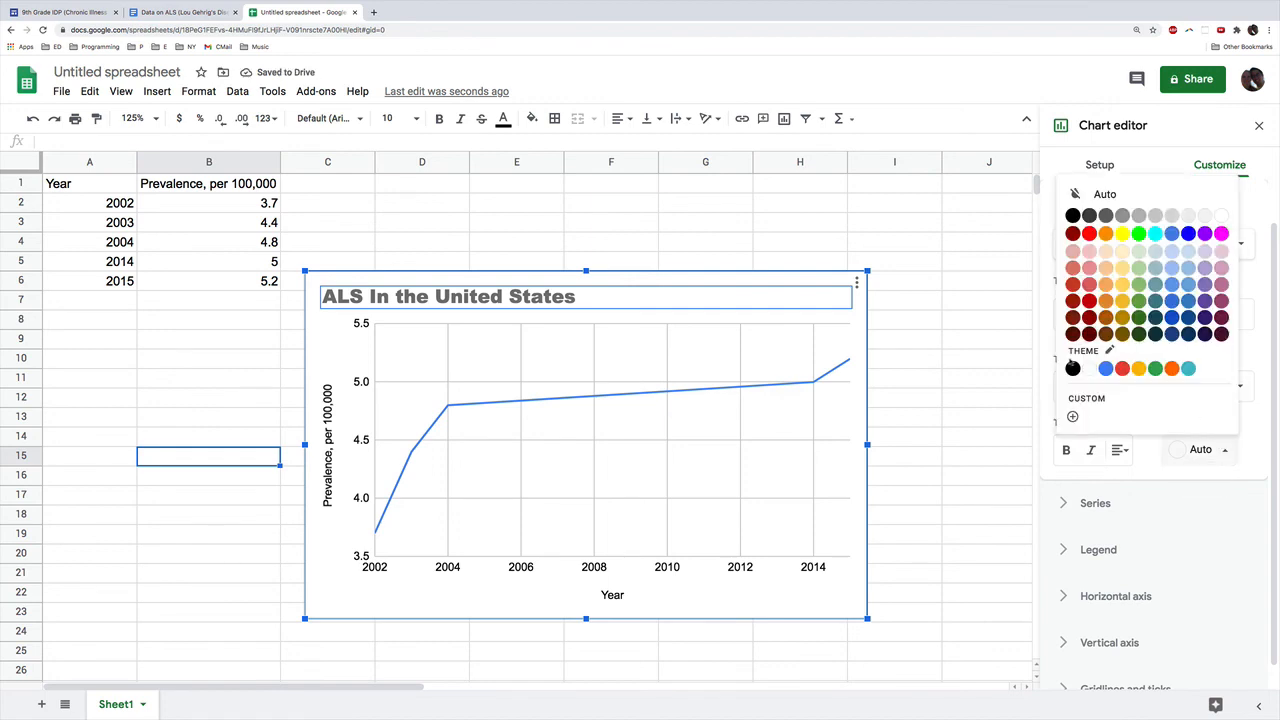
left_click(1073, 367)
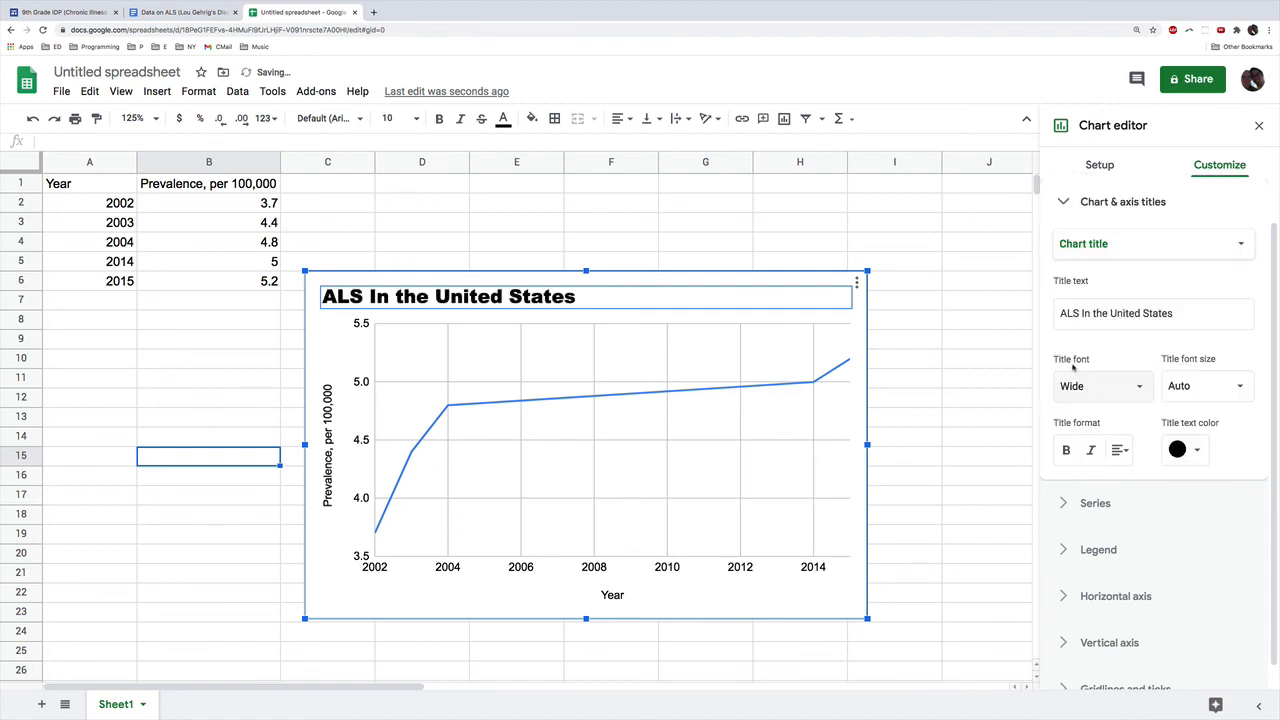
left_click(1119, 450)
left_click(1140, 482)
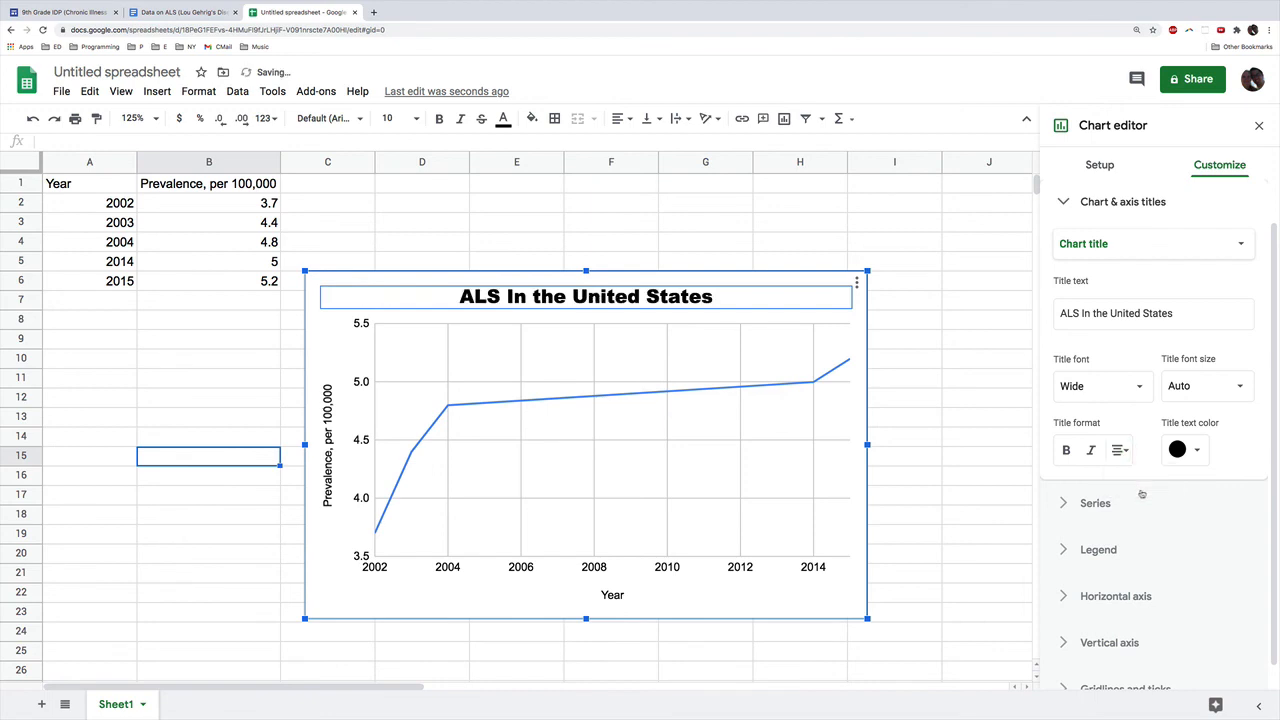
Step: Try an orange background for the chart and replace it with light gray
left_click(326, 443)
left_click(1090, 265)
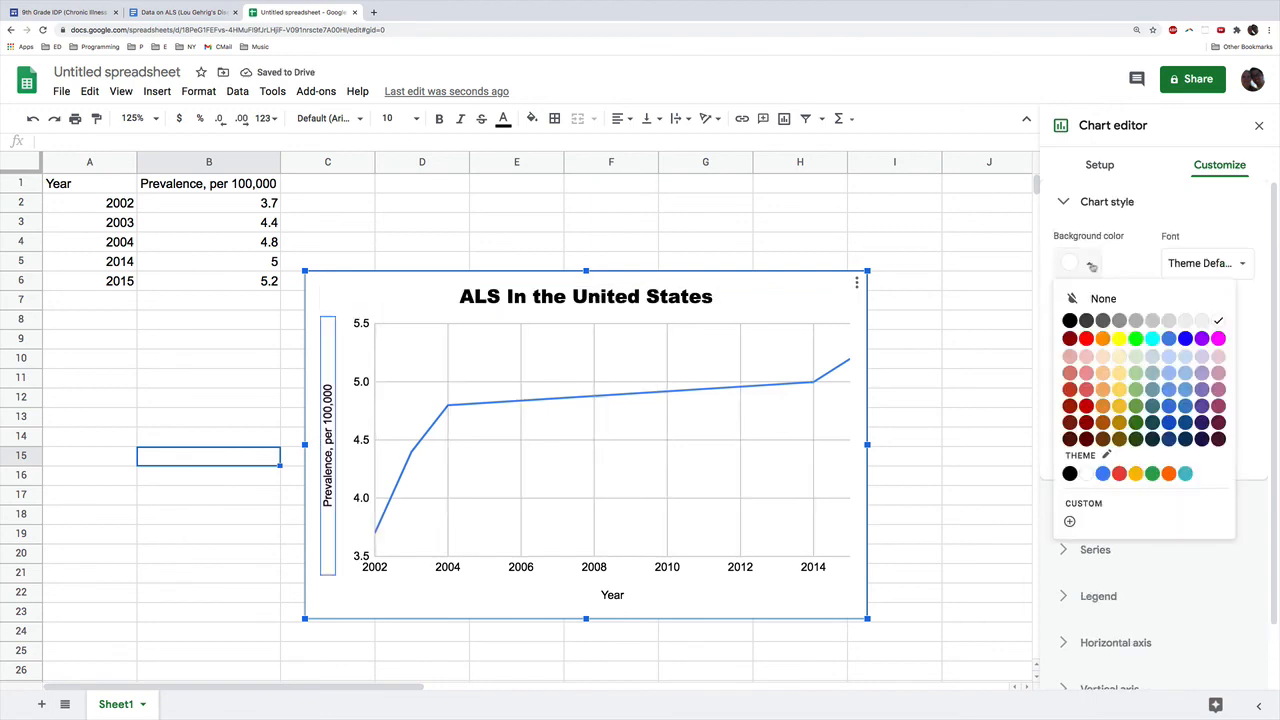
left_click(1102, 339)
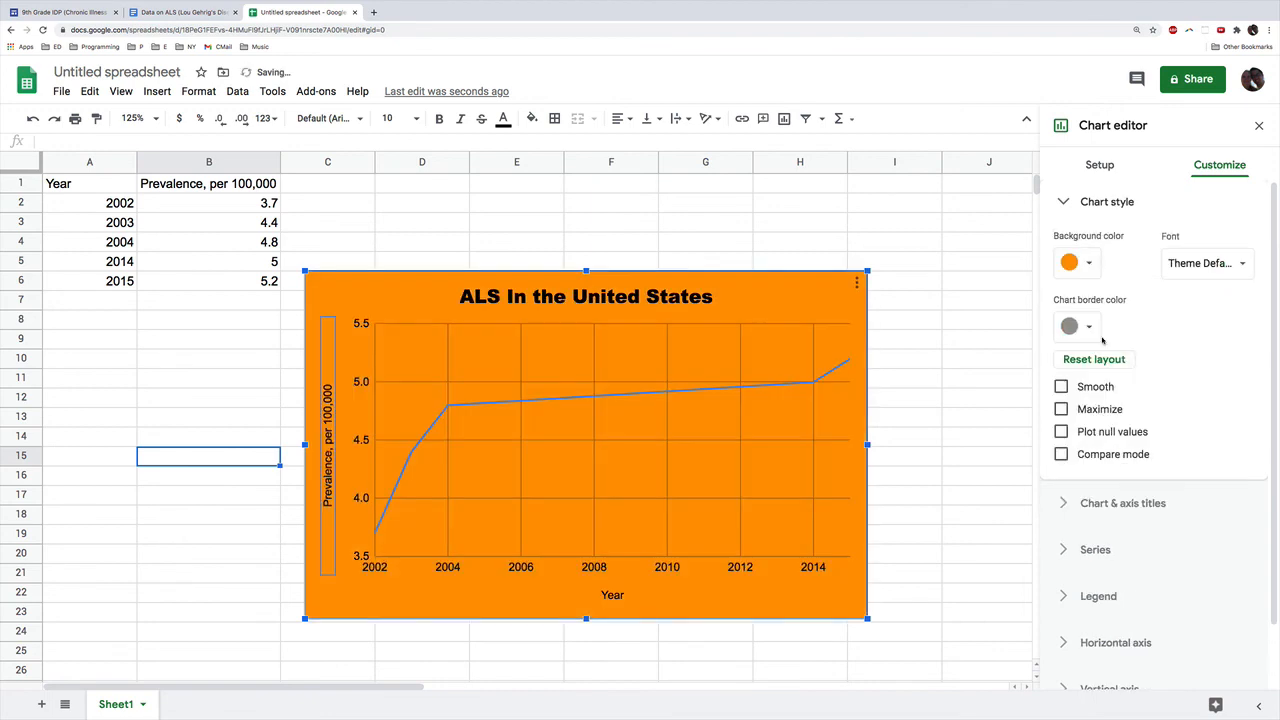
left_click(1090, 264)
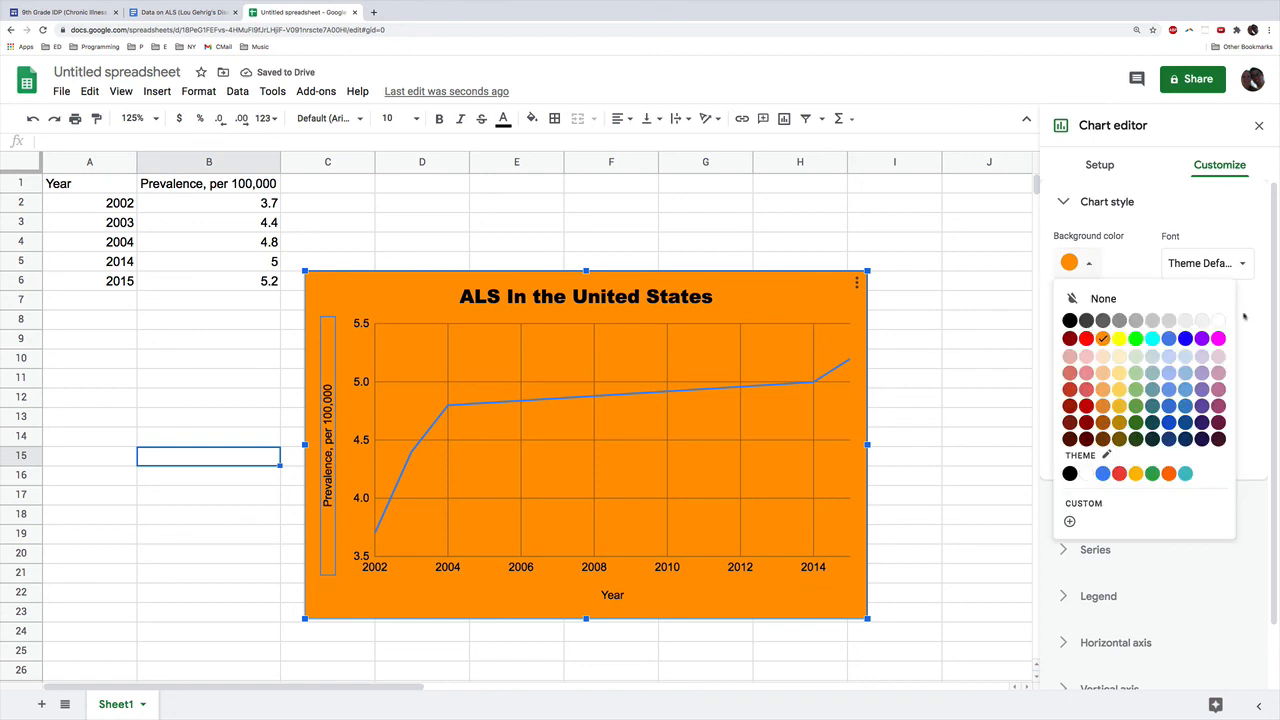
left_click(1186, 318)
Step: Try a red chart border and set the border color to None
left_click(1087, 331)
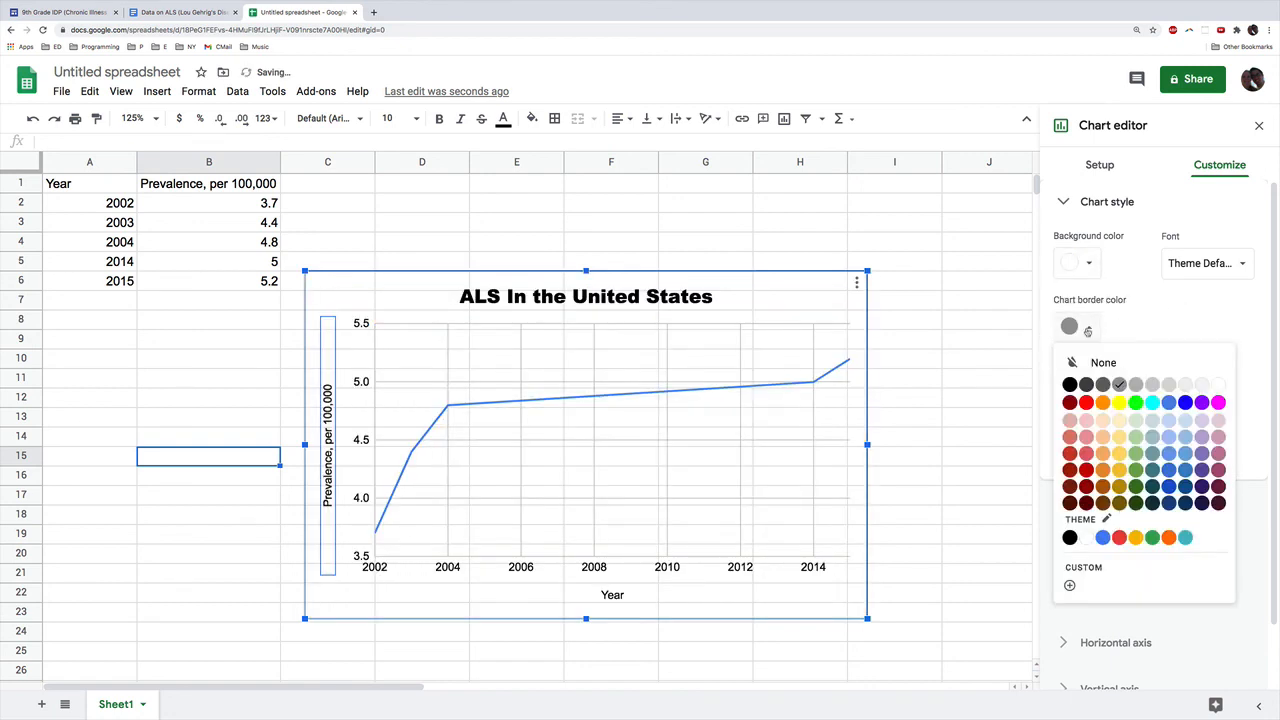
left_click(1084, 405)
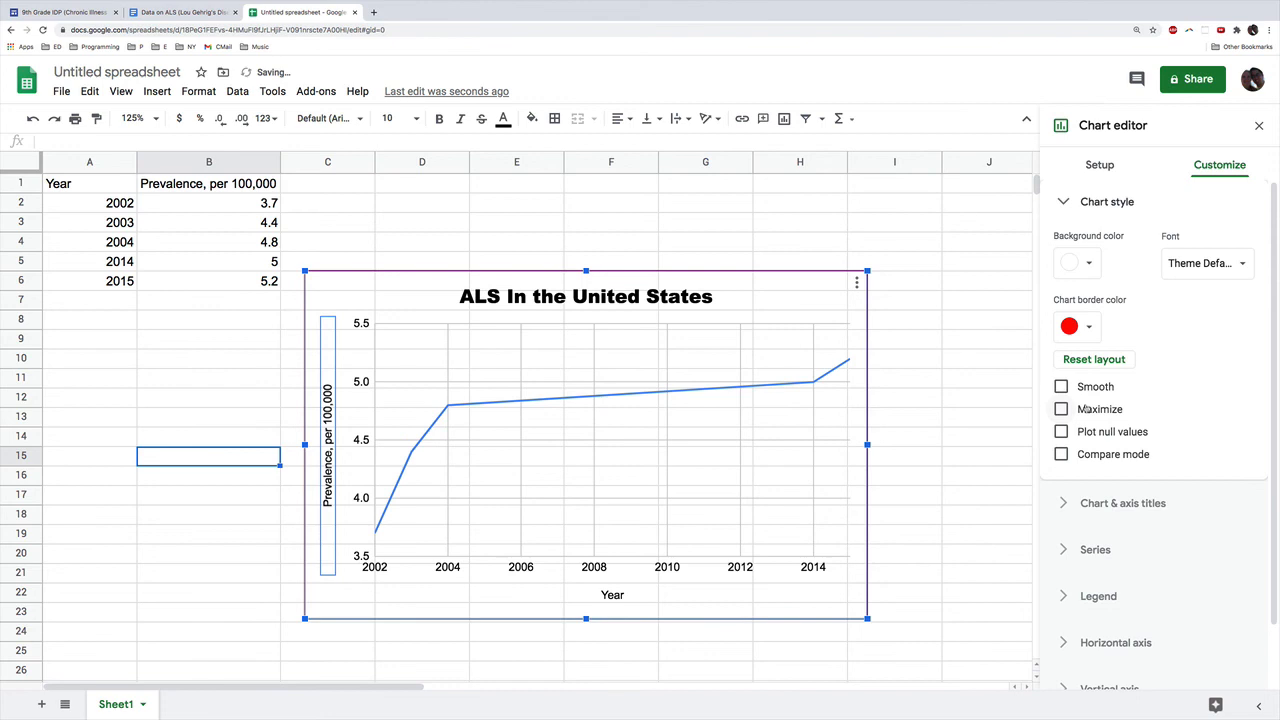
left_click(1088, 330)
left_click(1097, 367)
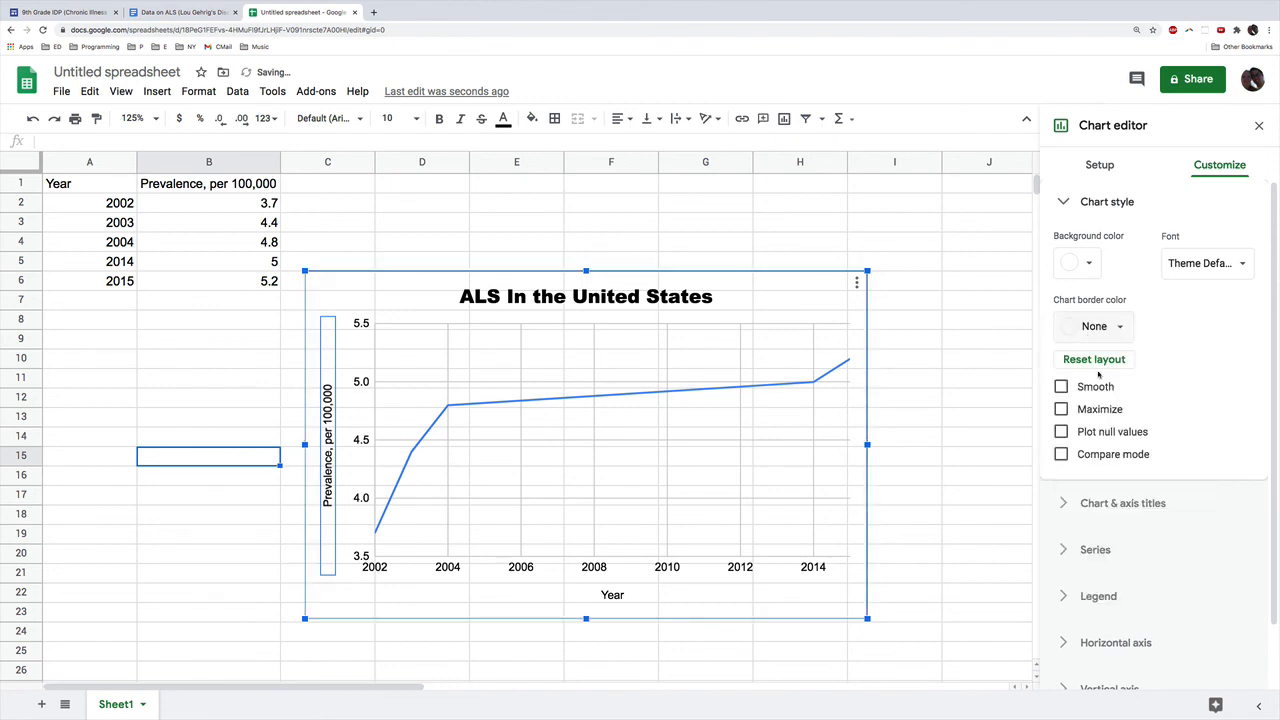
Step: Try Georgia as the overall chart font, set it to Arial, and leave chart editing
left_click(1205, 264)
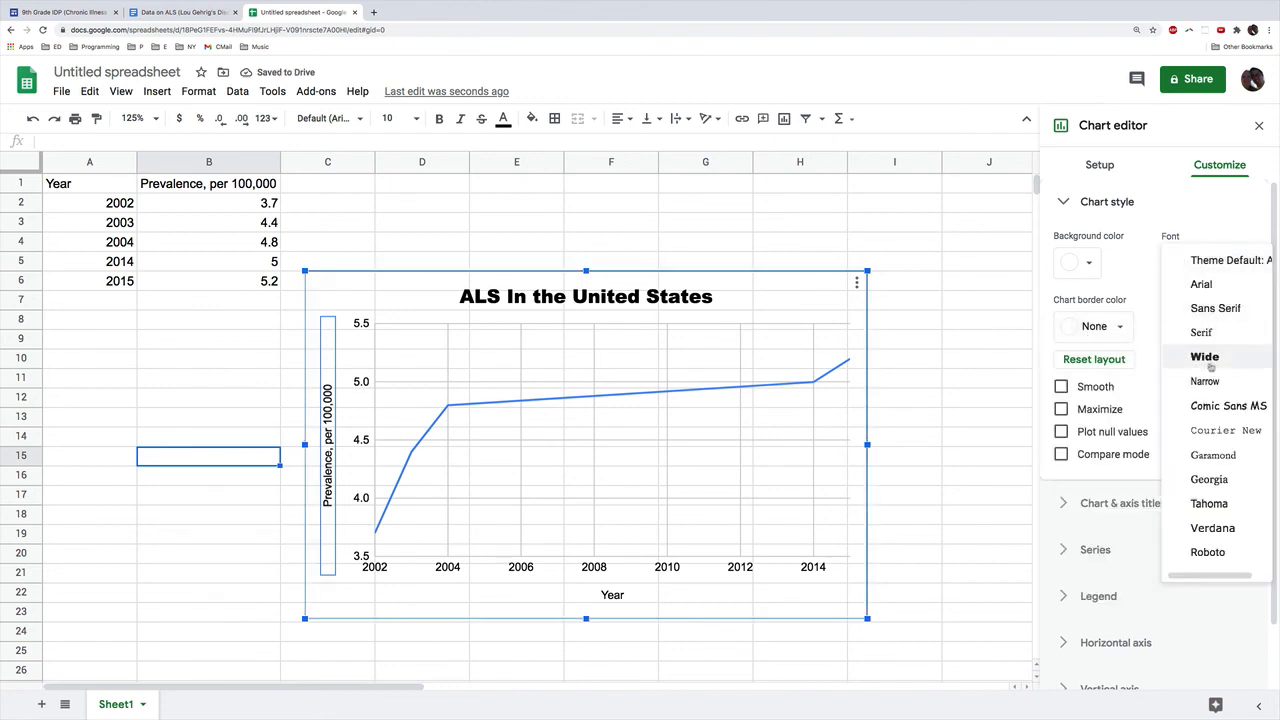
left_click(1222, 481)
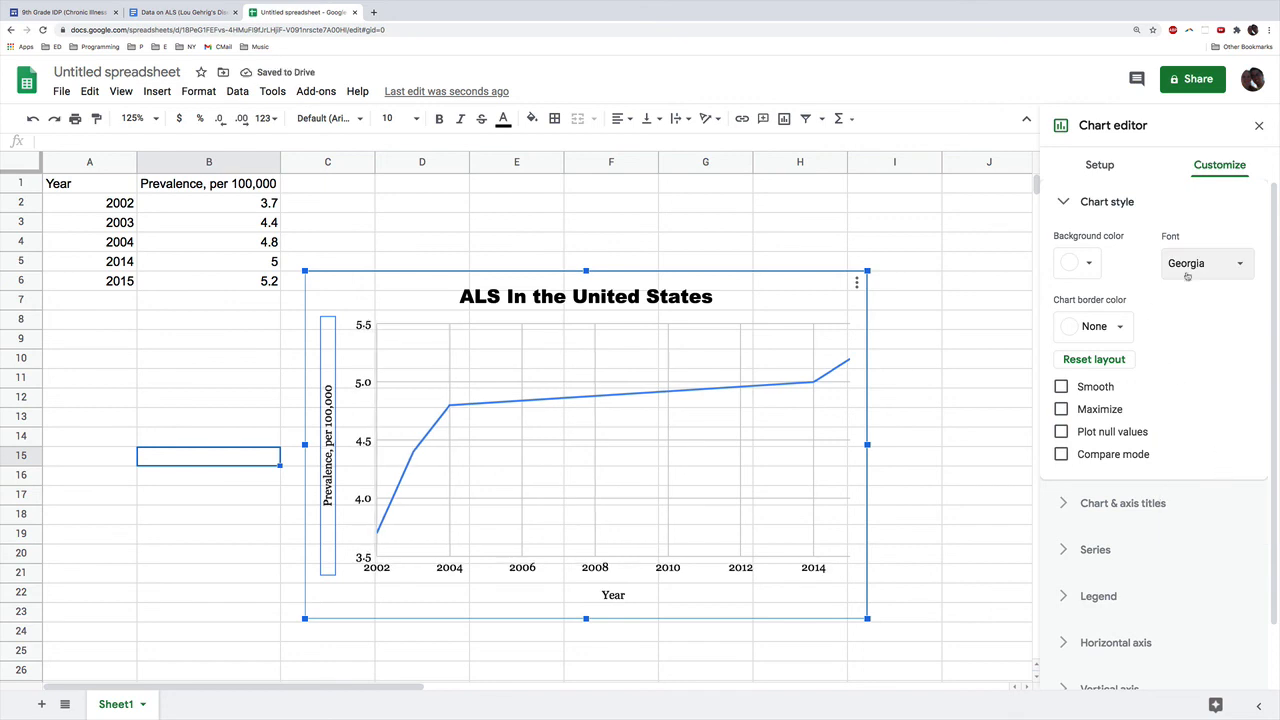
left_click(1219, 268)
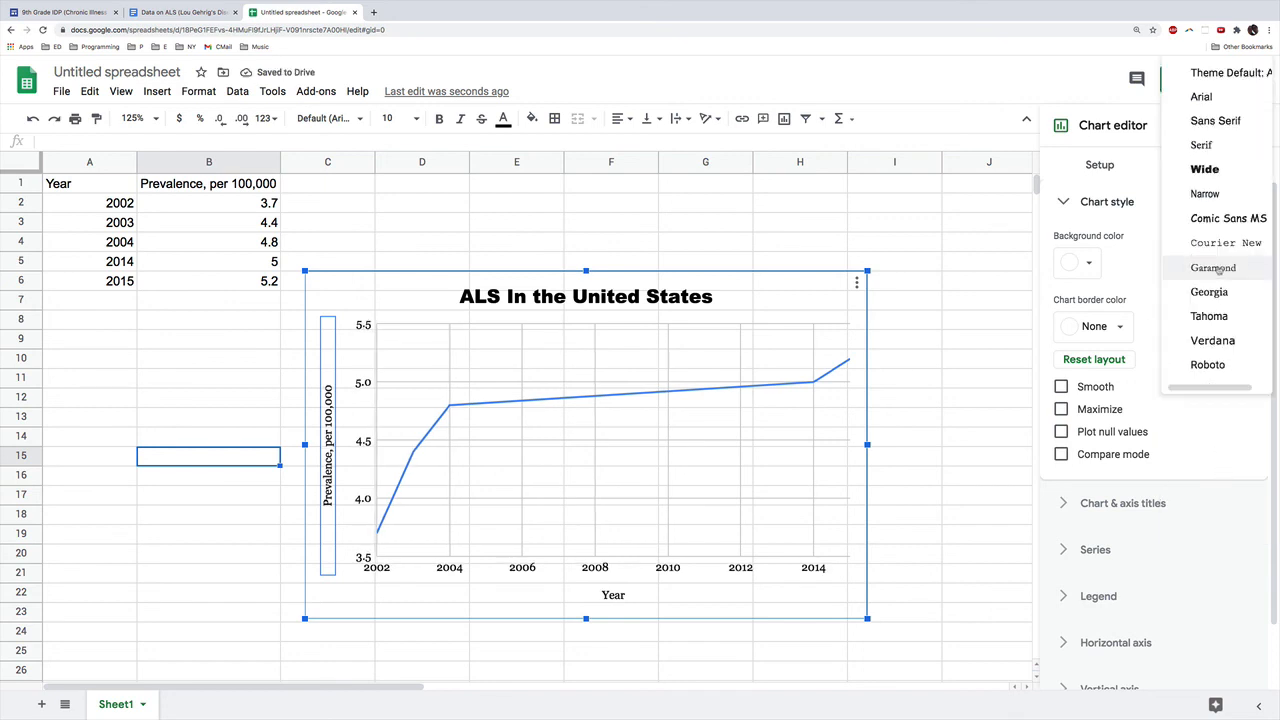
left_click(1201, 97)
left_click(965, 300)
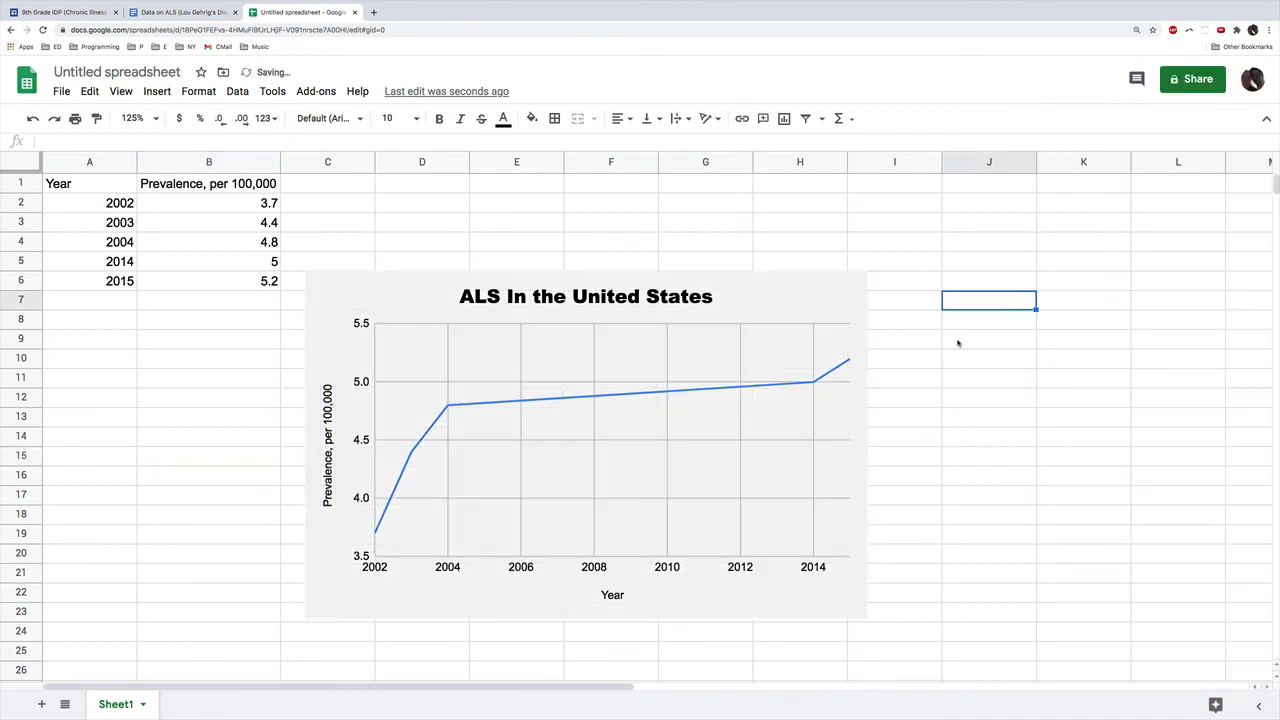